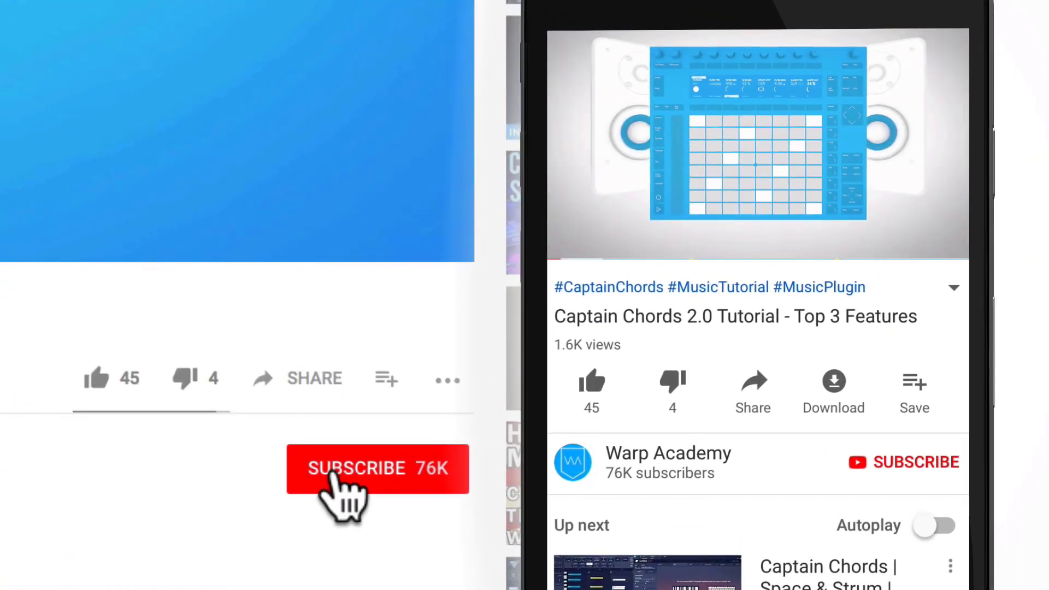
{"action": "left_click", "coordinate": [446, 490]}
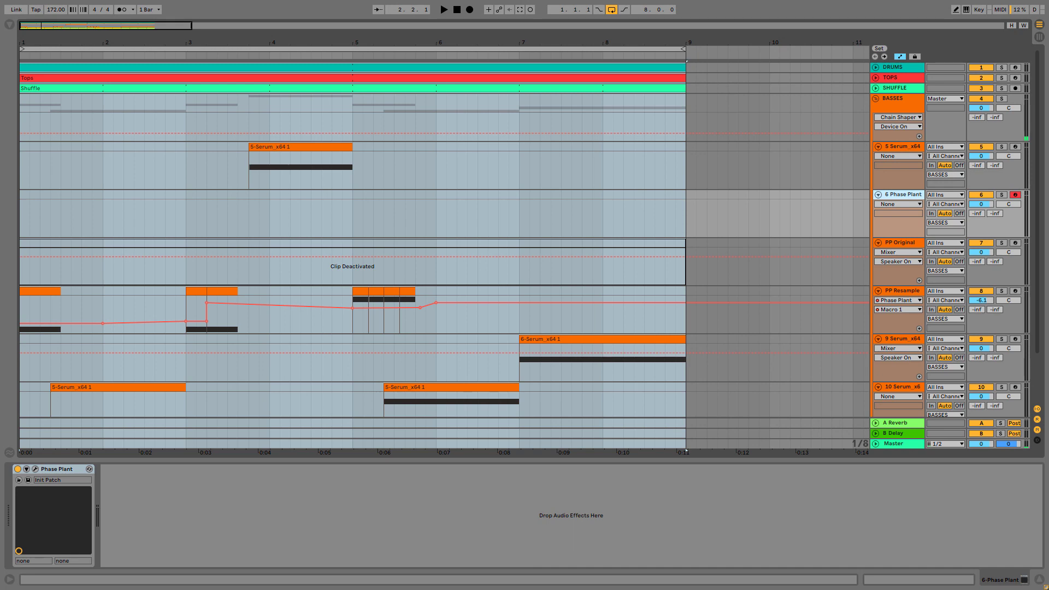
Open the Phase Plant instrument's window and add a Wavetable generator to the empty generator area
{"action": "left_click", "coordinate": [35, 469]}
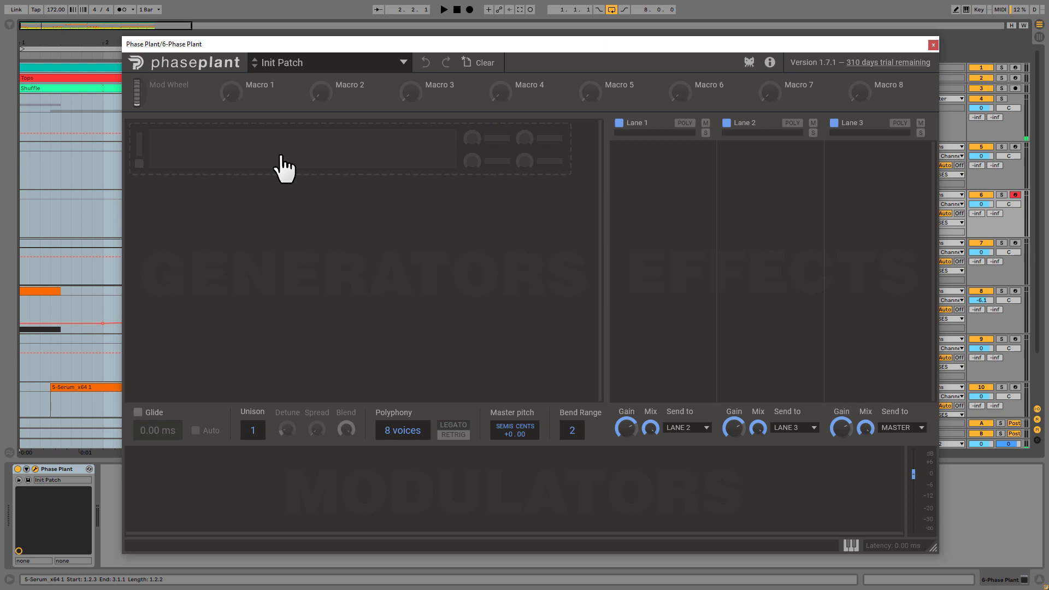
{"action": "left_click", "coordinate": [282, 164]}
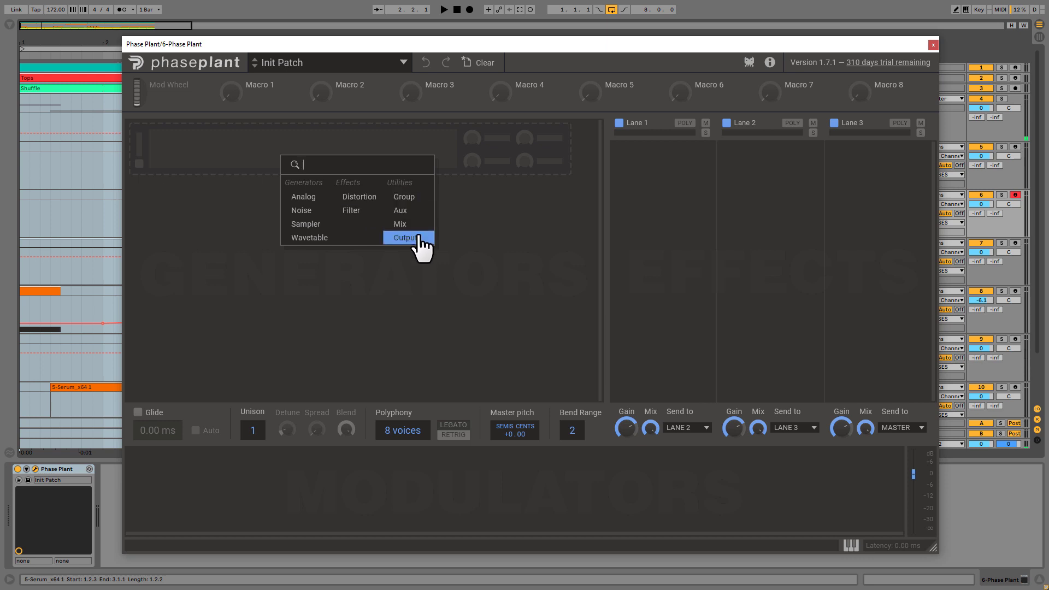
{"action": "left_click", "coordinate": [306, 239]}
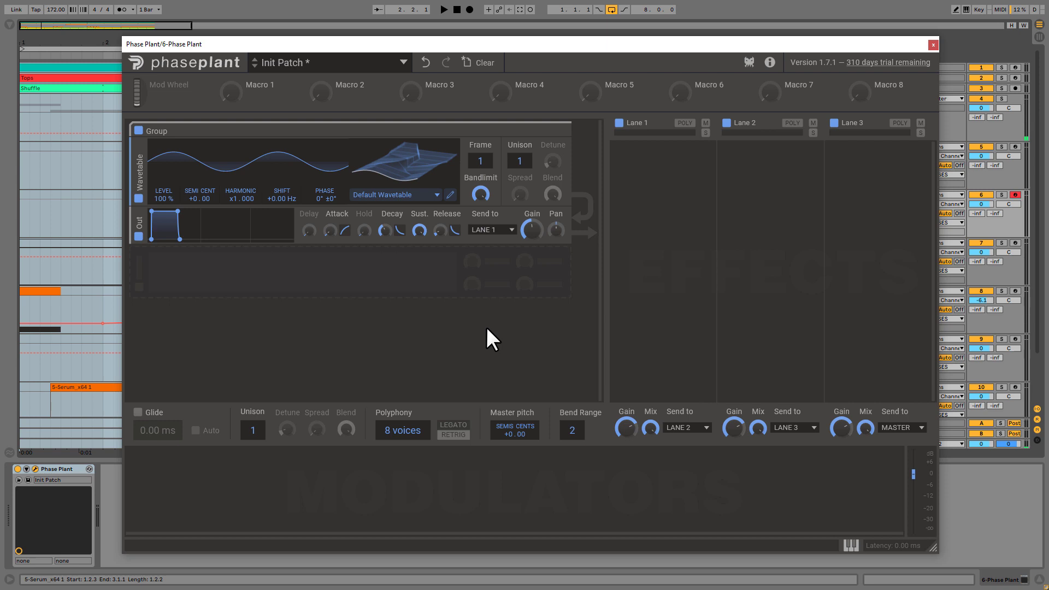
Add an Analog generator and a Noise generator below the Wavetable's Out module
{"action": "left_click", "coordinate": [434, 269]}
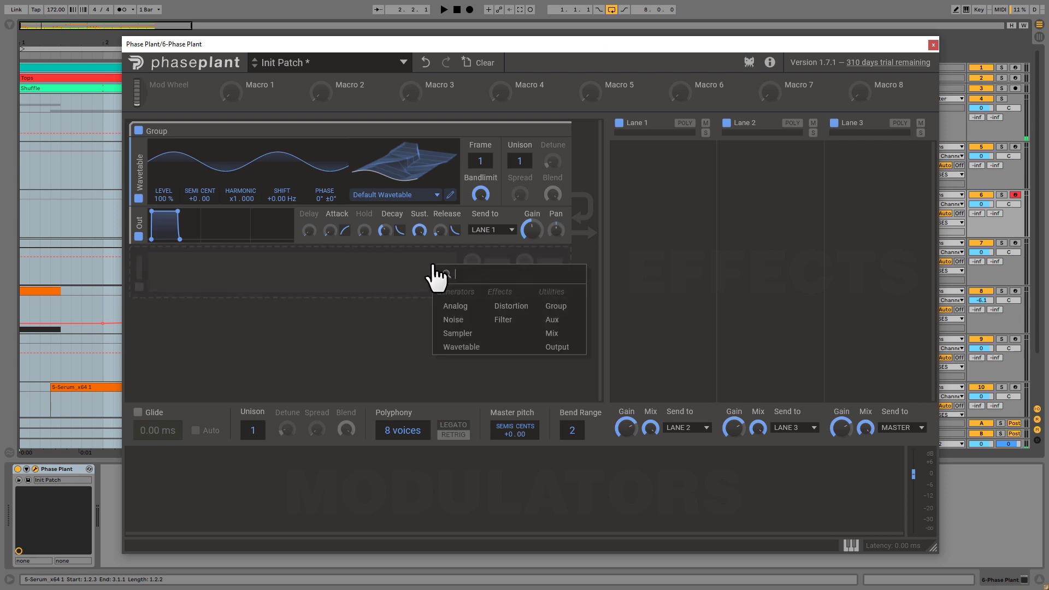
{"action": "left_click", "coordinate": [454, 310]}
{"action": "left_click", "coordinate": [425, 347]}
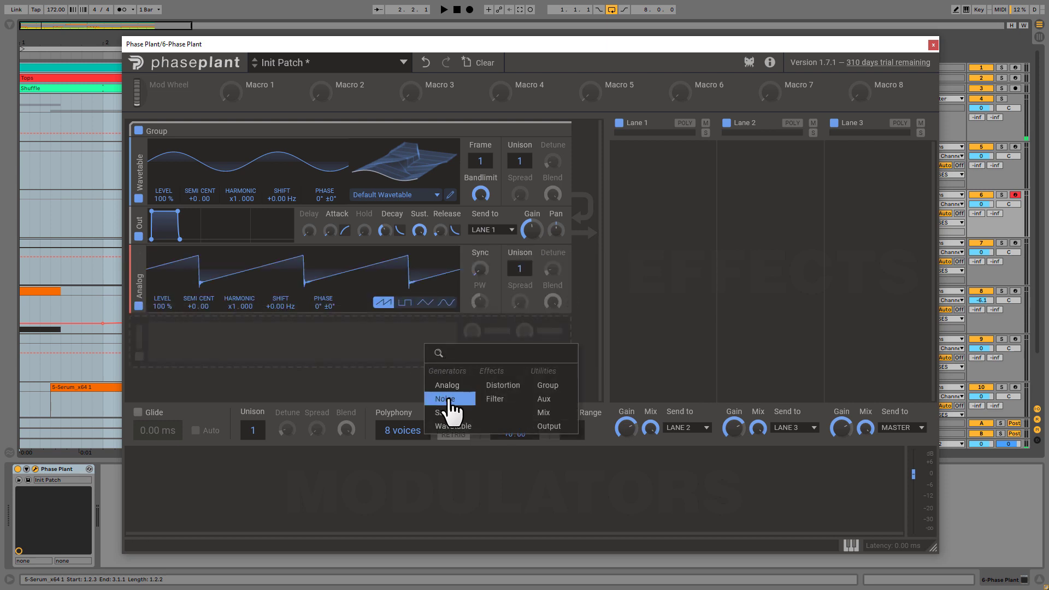
{"action": "left_click", "coordinate": [448, 400]}
Move the Analog generator above the Out module, directly beneath the Wavetable
{"action": "scroll", "coordinate": [580, 306], "scroll_direction": "down", "scroll_amount": 1}
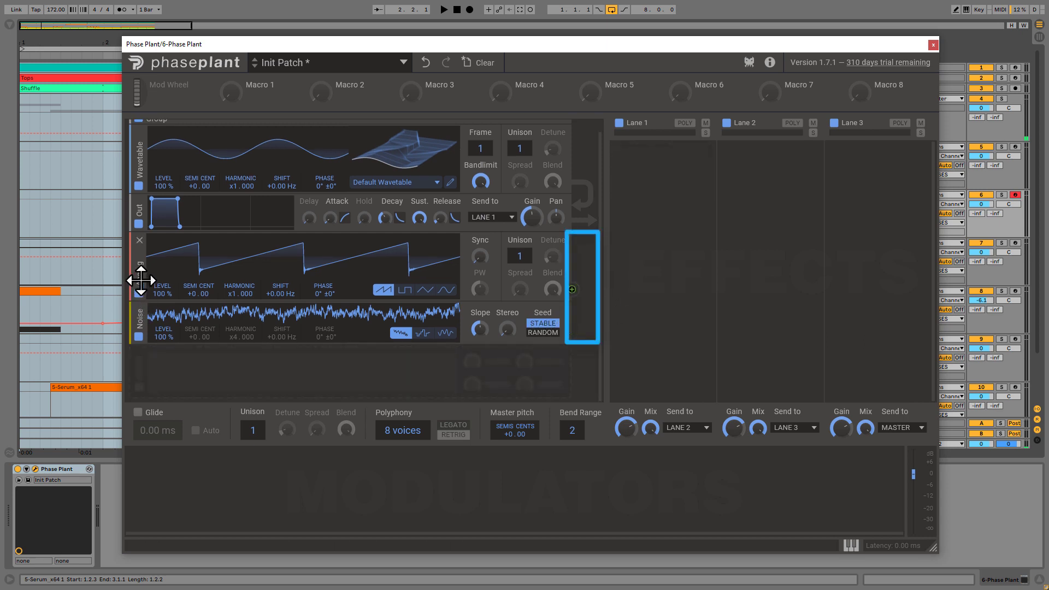
{"action": "left_click_drag", "start_coordinate": [140, 280], "coordinate": [138, 203]}
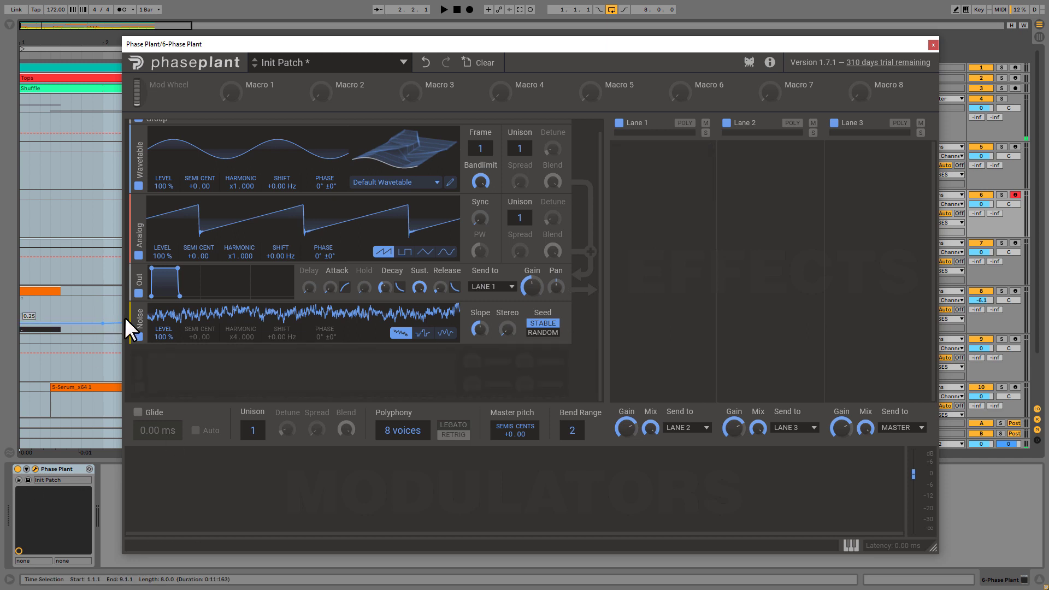
{"action": "mouse_move", "coordinate": [131, 321]}
{"action": "left_mouse_down"}
{"action": "mouse_move", "coordinate": [128, 268]}
{"action": "mouse_move", "coordinate": [129, 328]}
{"action": "left_mouse_up"}
Route the Noise generator's modulation to the Analog generator's Phase, Shift and Level
{"action": "left_click_drag", "start_coordinate": [569, 332], "coordinate": [569, 332]}
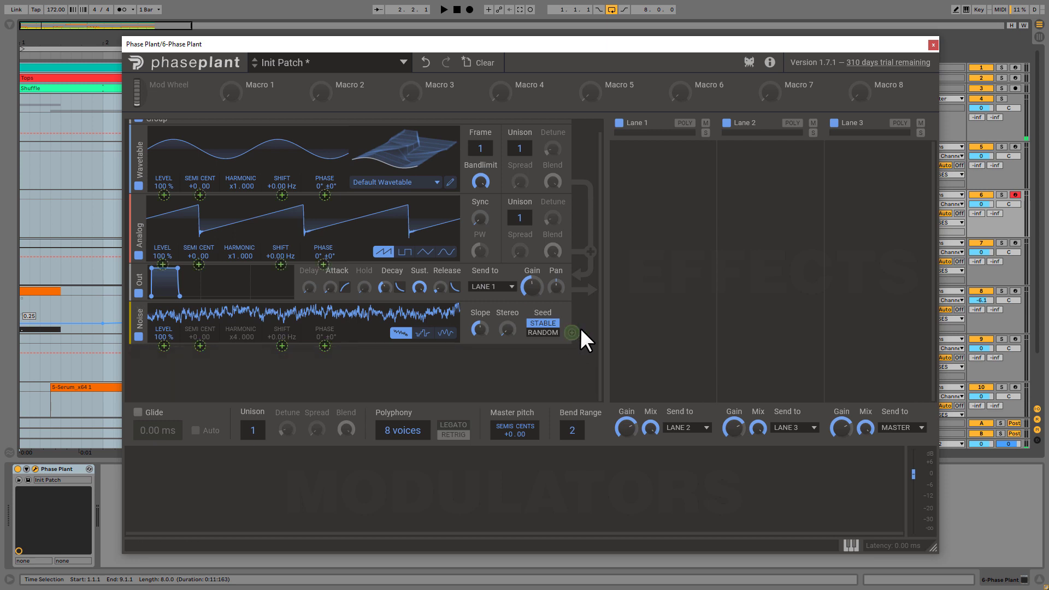
{"action": "left_click", "coordinate": [325, 265]}
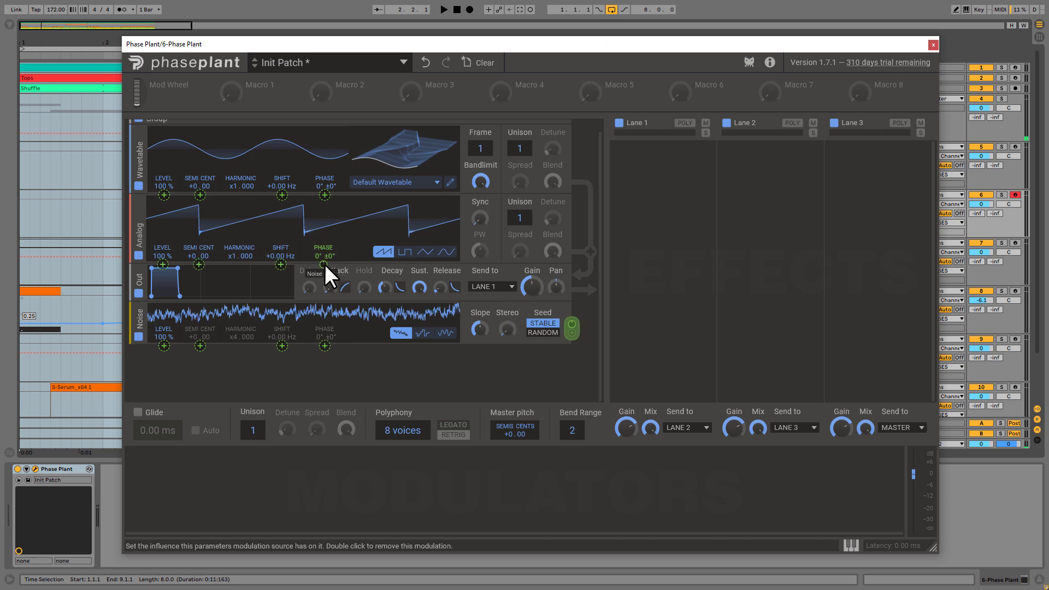
{"action": "left_click_drag", "start_coordinate": [324, 264], "coordinate": [281, 257]}
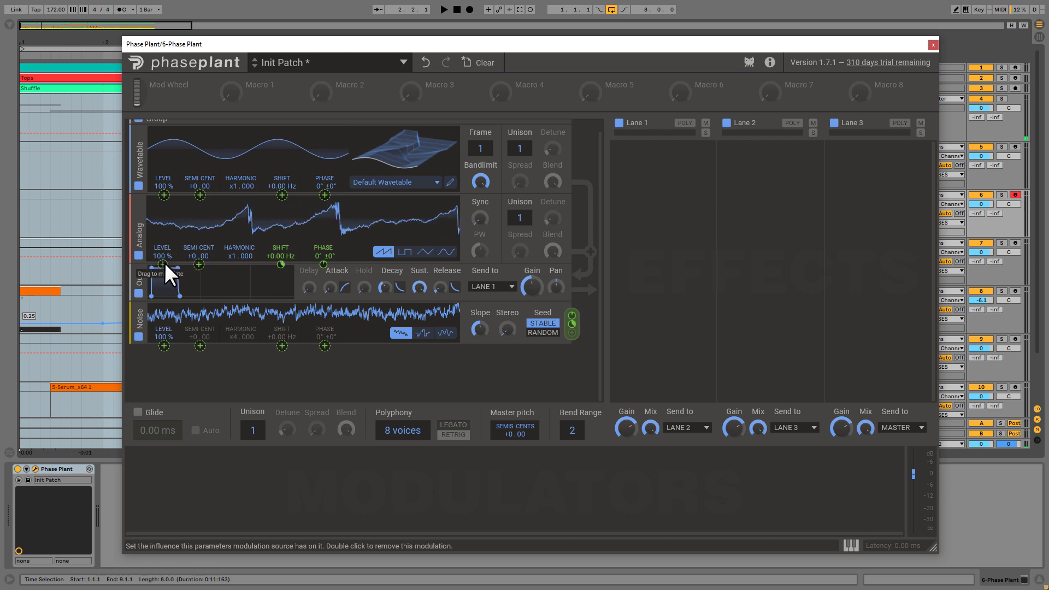
{"action": "mouse_move", "coordinate": [163, 264]}
{"action": "left_mouse_down"}
{"action": "mouse_move", "coordinate": [162, 221]}
{"action": "mouse_move", "coordinate": [163, 261]}
{"action": "left_mouse_up"}
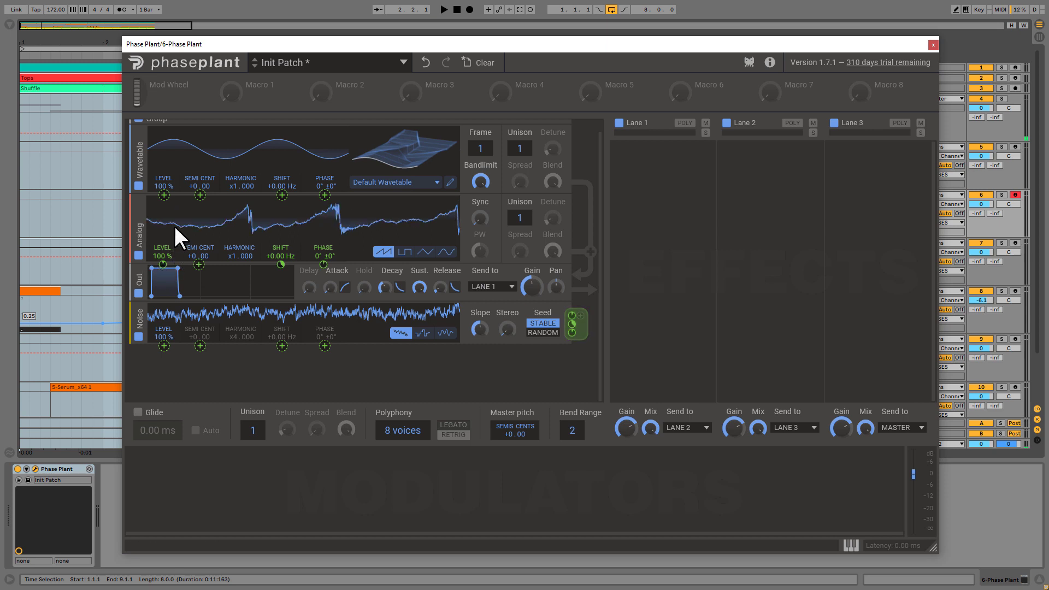
Assign the Noise modulation to the Wavetable's Phase, Shift, Semi Cent and Level
{"action": "left_click_drag", "start_coordinate": [324, 195], "coordinate": [283, 187]}
{"action": "left_click_drag", "start_coordinate": [200, 195], "coordinate": [164, 193]}
{"action": "left_click", "coordinate": [581, 321]}
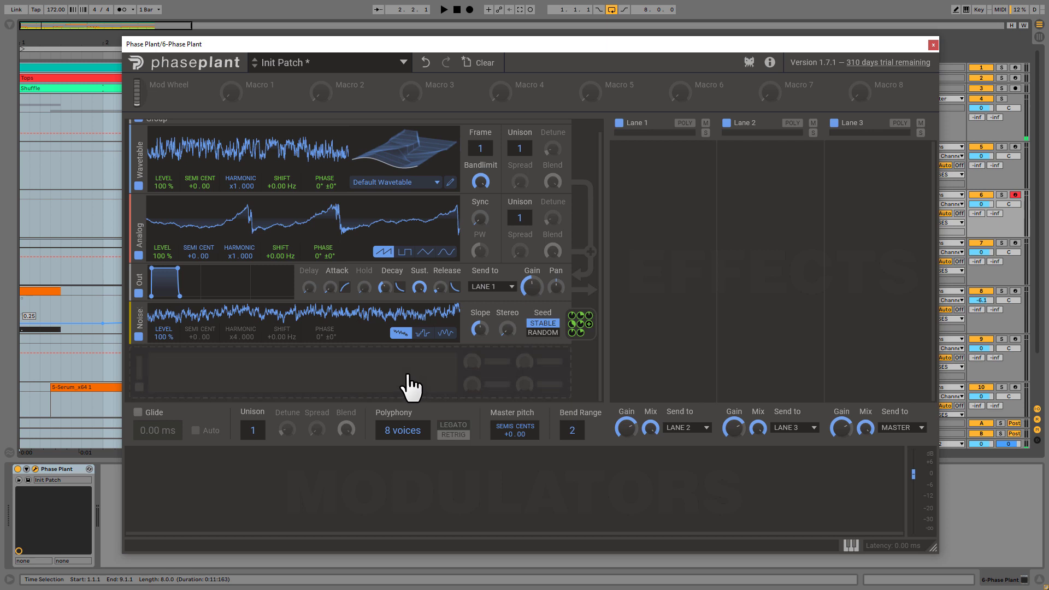
Add a Filter to the generator group and place it between the Analog generator and the Out module
{"action": "left_click_drag", "start_coordinate": [133, 359], "coordinate": [144, 273]}
{"action": "mouse_move", "coordinate": [483, 288]}
{"action": "left_mouse_down"}
{"action": "mouse_move", "coordinate": [483, 249]}
{"action": "mouse_move", "coordinate": [483, 284]}
{"action": "left_mouse_up"}
{"action": "scroll", "coordinate": [588, 269], "scroll_direction": "down", "scroll_amount": 2}
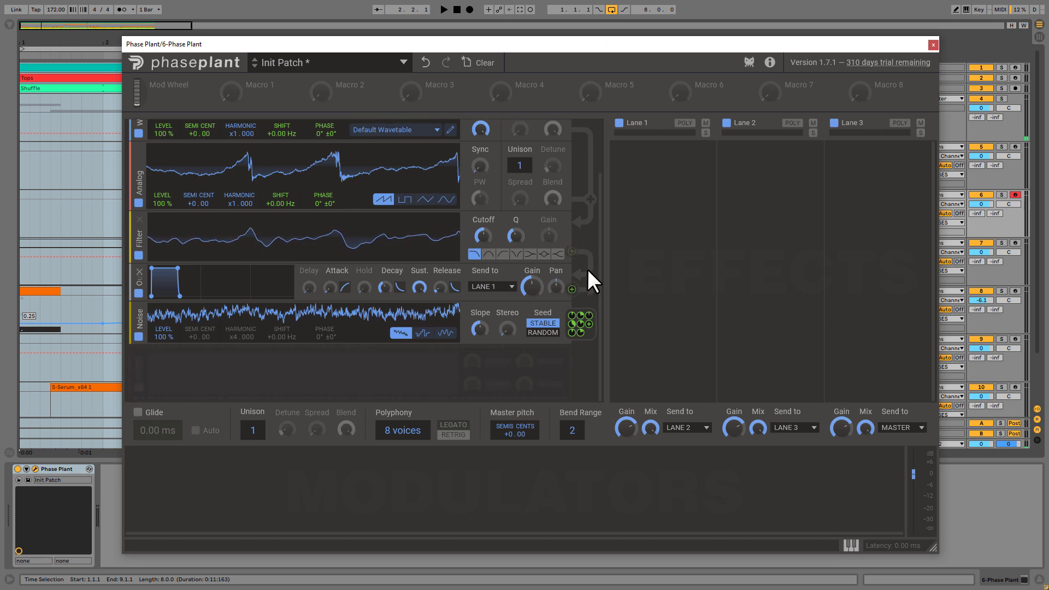
Add a Distortion effect to the group and move it between the Filter and the Out module
{"action": "left_click", "coordinate": [421, 381]}
{"action": "left_click", "coordinate": [499, 413]}
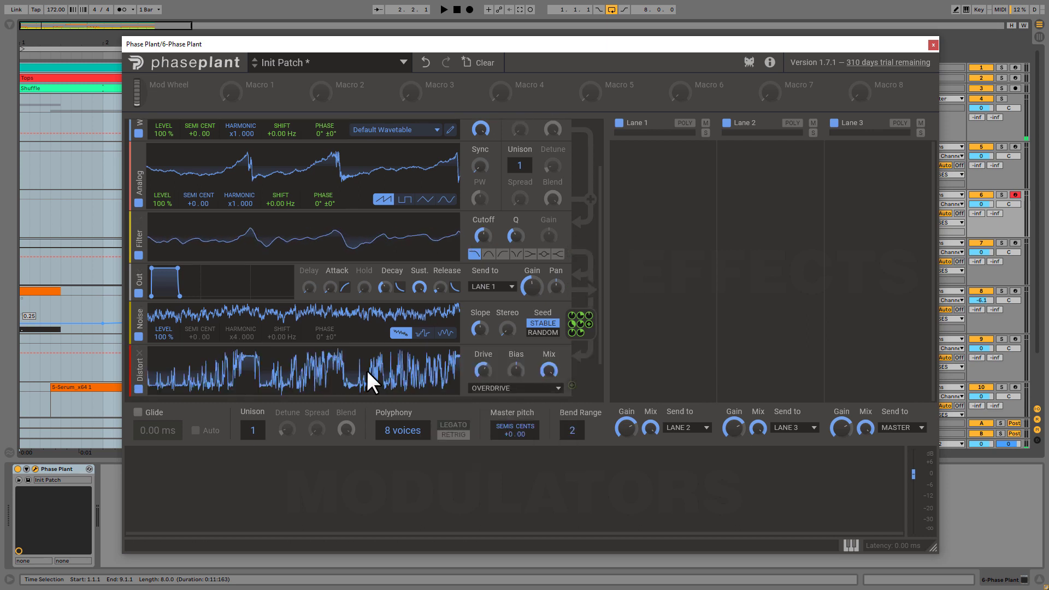
{"action": "left_click_drag", "start_coordinate": [152, 370], "coordinate": [141, 256]}
{"action": "scroll", "coordinate": [468, 287], "scroll_direction": "down", "scroll_amount": 1}
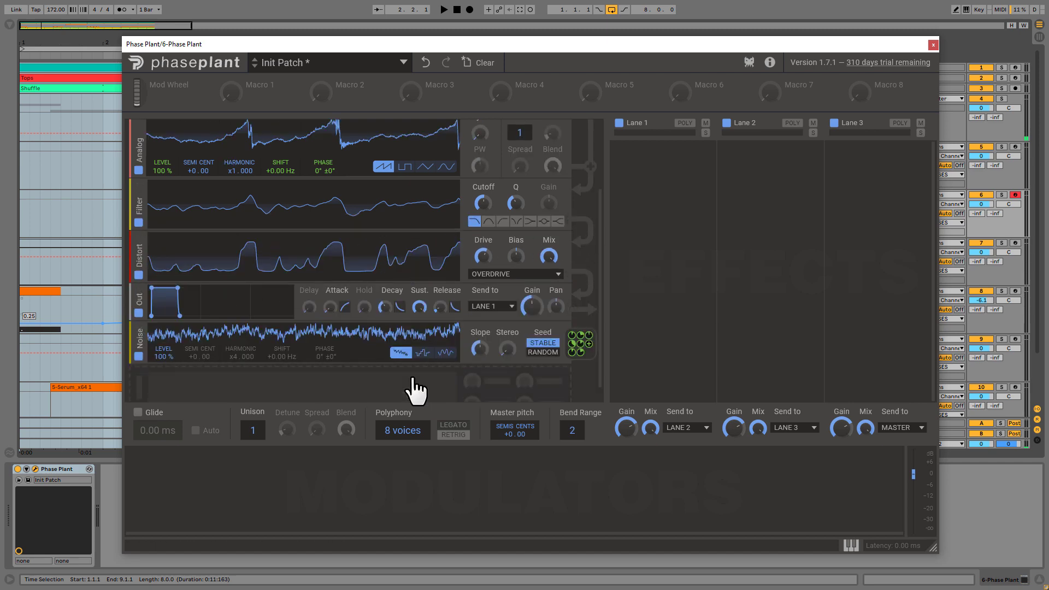
{"action": "scroll", "coordinate": [411, 390], "scroll_direction": "down", "scroll_amount": 1}
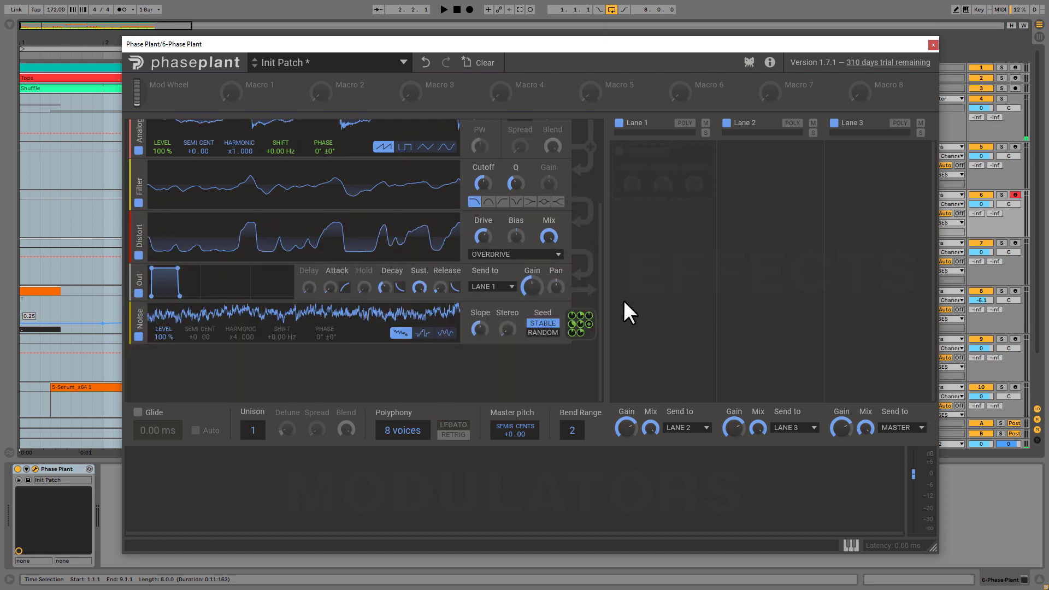
{"action": "left_click_drag", "start_coordinate": [598, 271], "coordinate": [599, 175]}
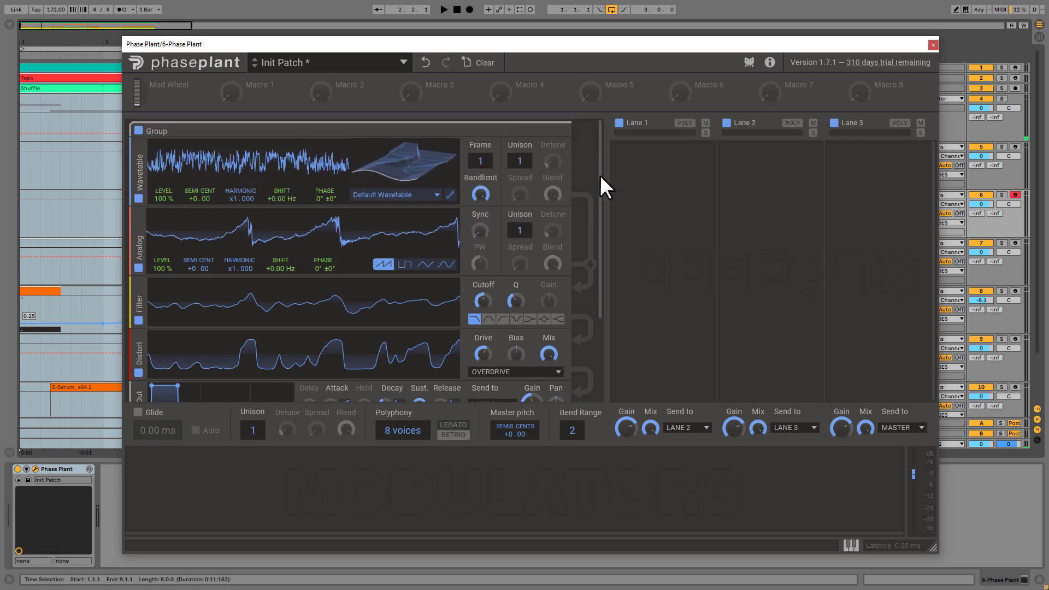
Add Reverb, Frequency Shifter, Gate and Slice EQ effects to Lane 1, in that order
{"action": "left_click", "coordinate": [675, 182]}
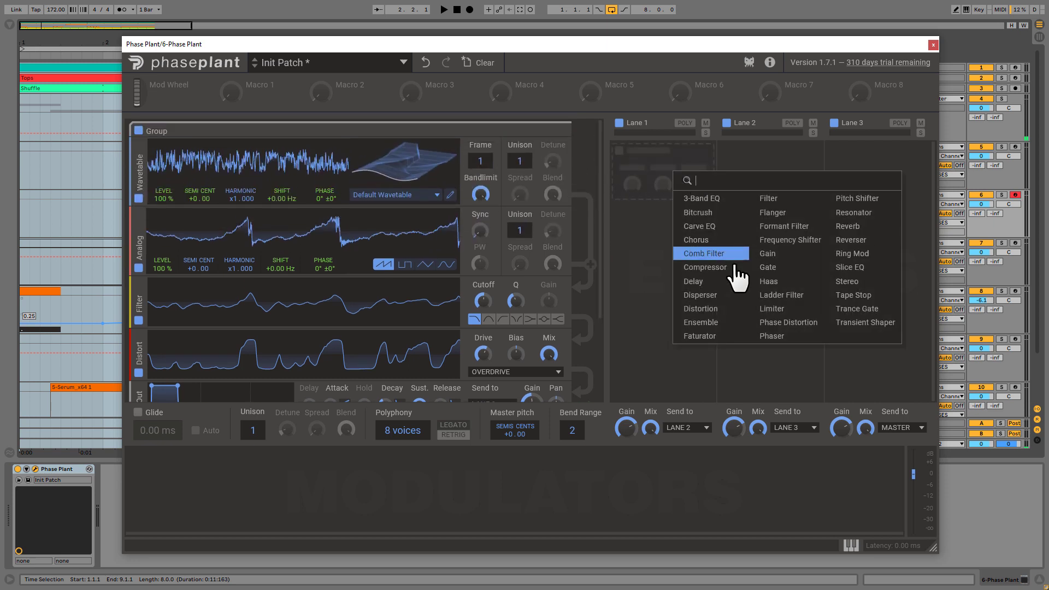
{"action": "left_click", "coordinate": [844, 228]}
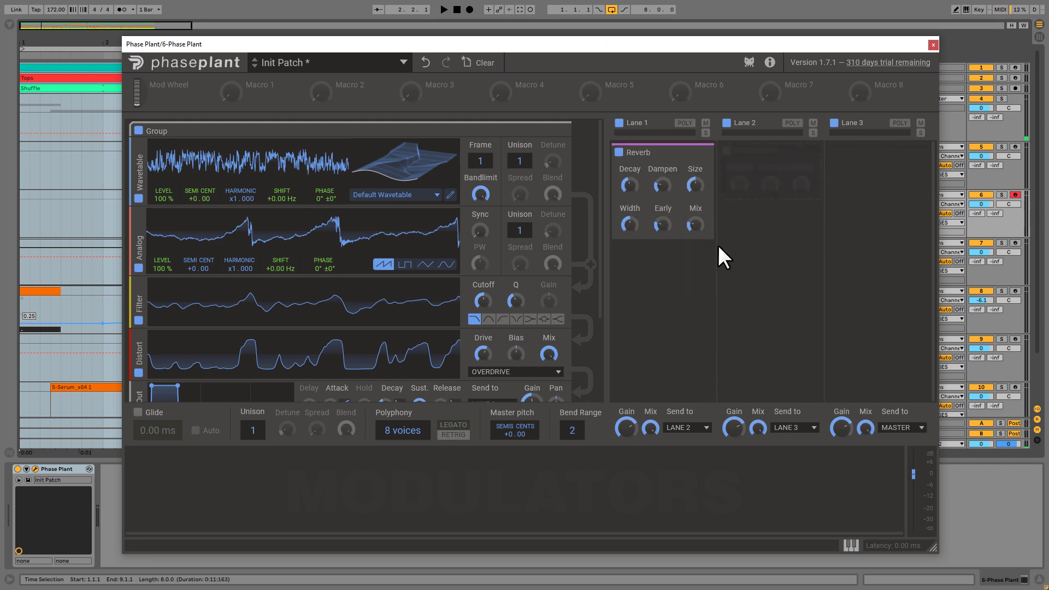
{"action": "left_click", "coordinate": [663, 277]}
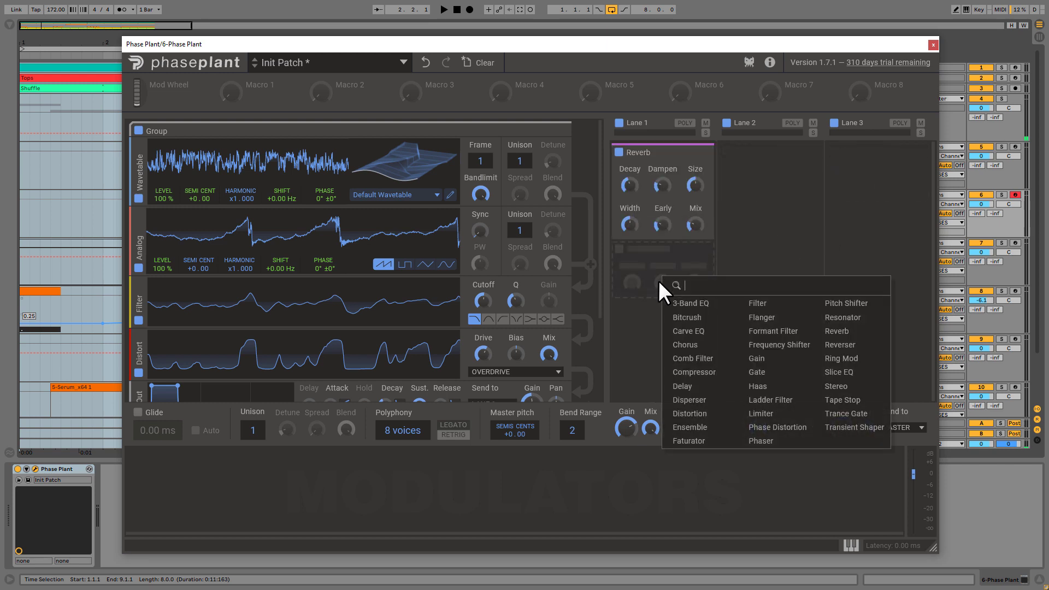
{"action": "left_click", "coordinate": [765, 346]}
{"action": "left_click", "coordinate": [663, 336]}
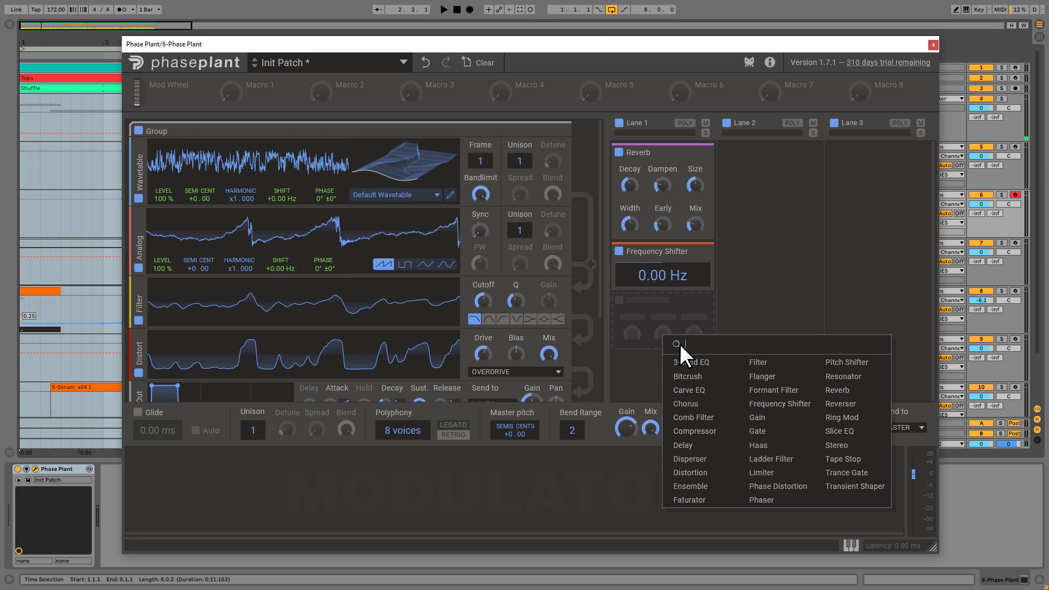
{"action": "left_click", "coordinate": [798, 431]}
{"action": "left_click", "coordinate": [648, 366]}
{"action": "left_click", "coordinate": [824, 460]}
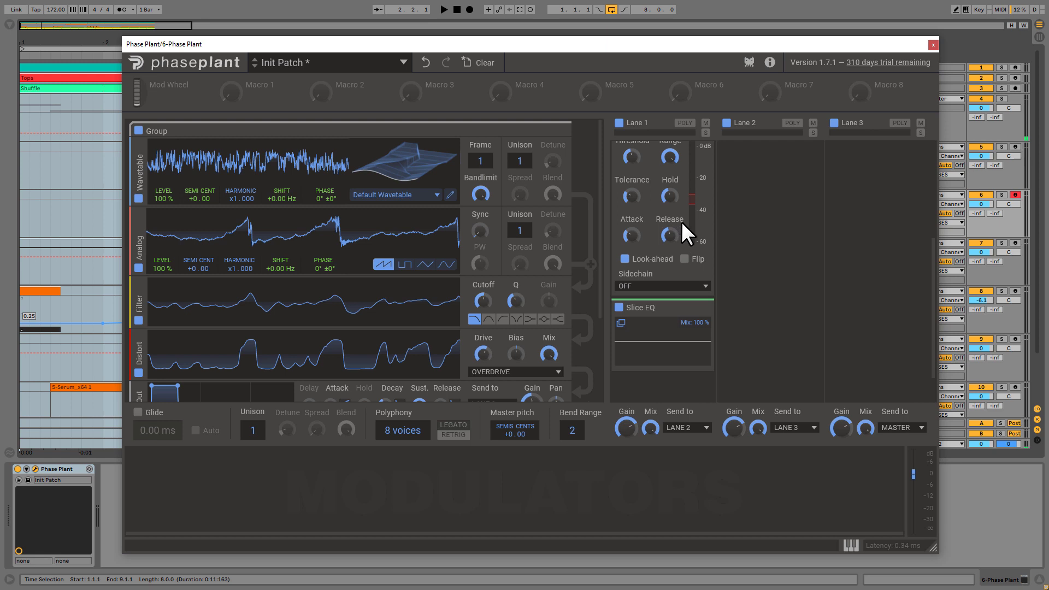
{"action": "scroll", "coordinate": [667, 214], "scroll_direction": "up", "scroll_amount": 3}
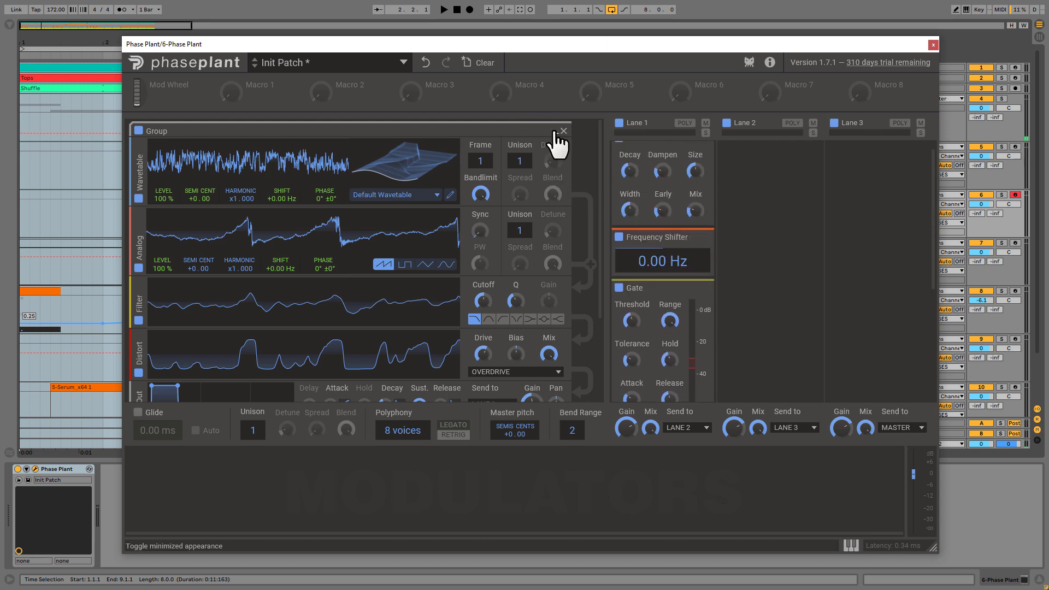
Collapse the first group and rename it Main Bass, and add a second group below it
{"action": "left_click", "coordinate": [555, 133]}
{"action": "left_click", "coordinate": [345, 195]}
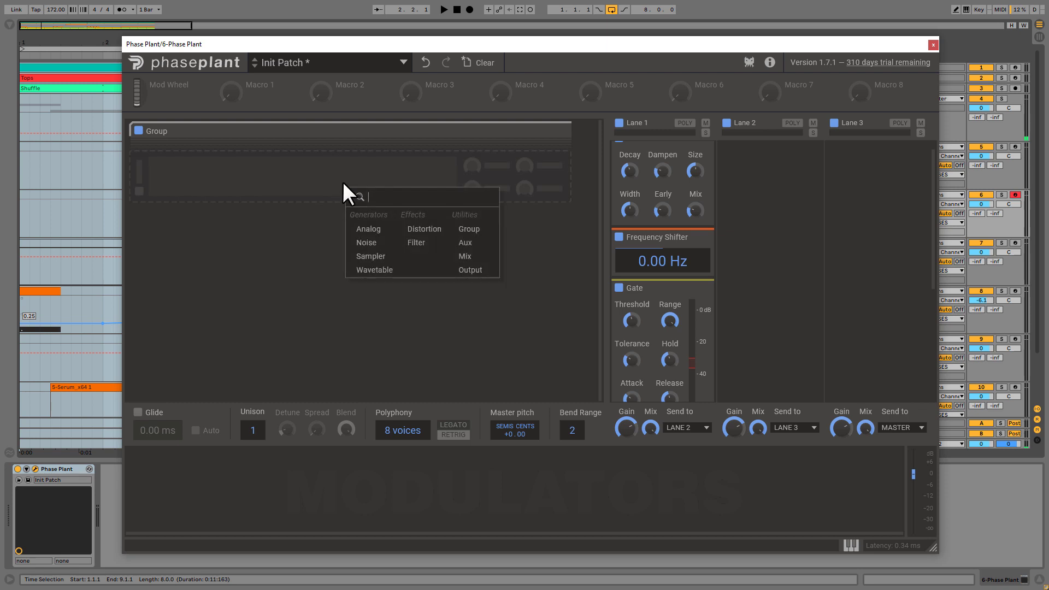
{"action": "left_click", "coordinate": [468, 229]}
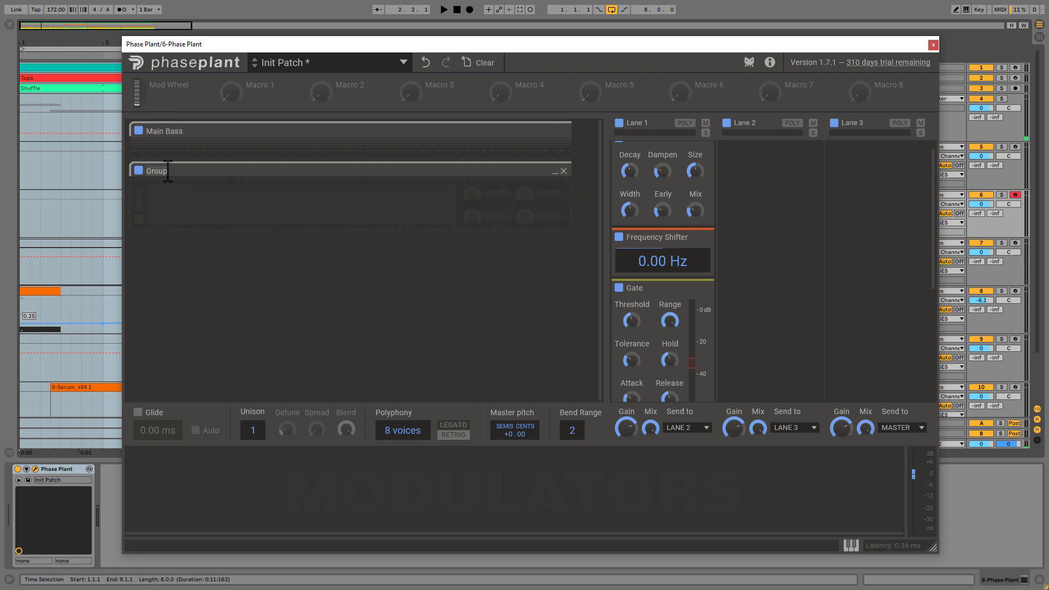
Rename the new group Sub and add an Analog generator set to a sine wave inside it
{"action": "left_click", "coordinate": [195, 210]}
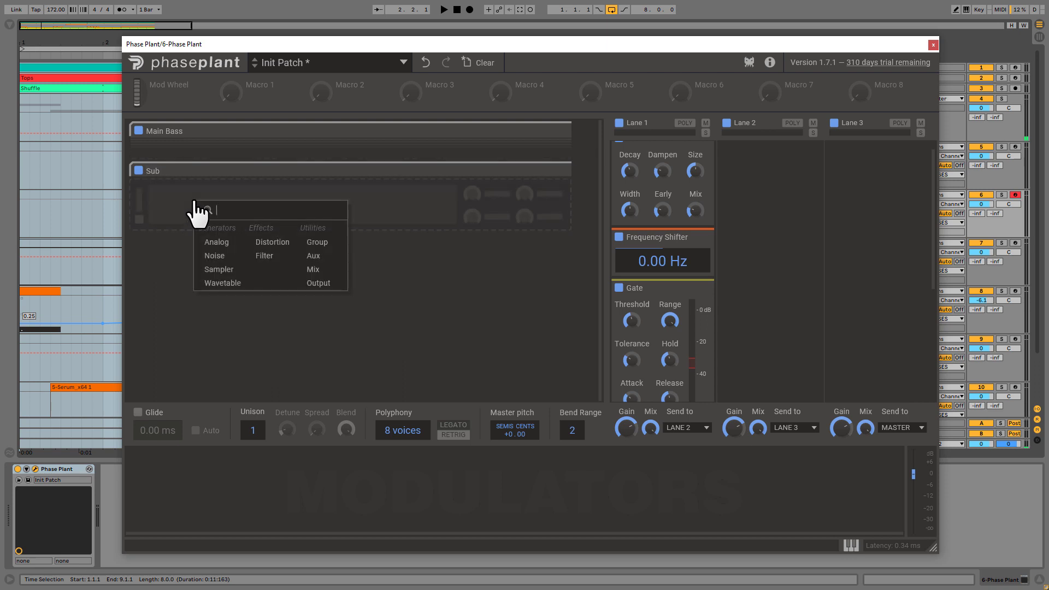
{"action": "left_click", "coordinate": [228, 241]}
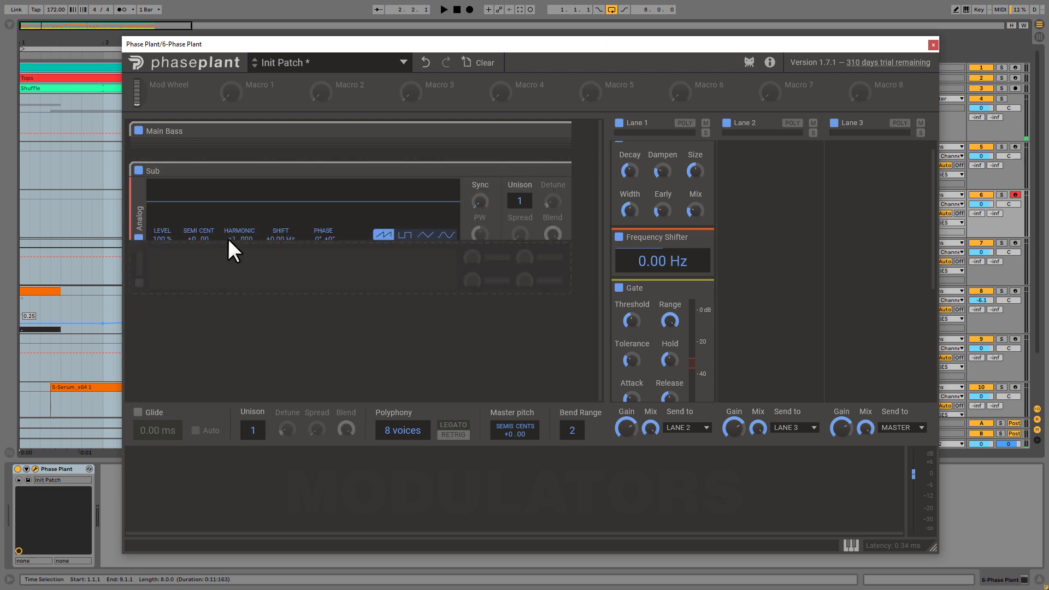
{"action": "left_click", "coordinate": [451, 236]}
Add a second Analog generator to the Sub group and set it to a sine wave
{"action": "left_click", "coordinate": [265, 284]}
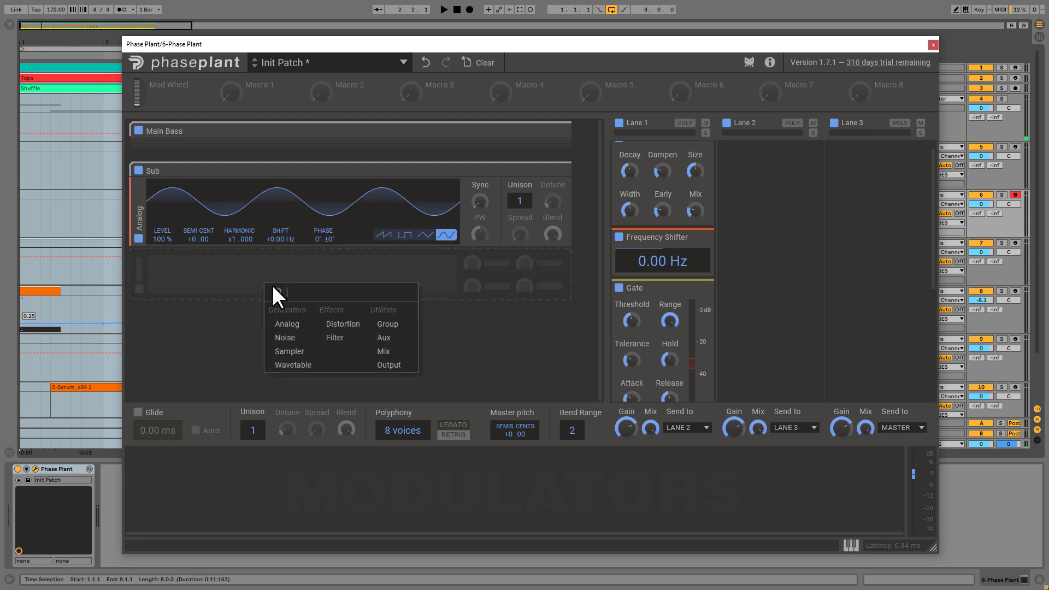
{"action": "left_click", "coordinate": [298, 325]}
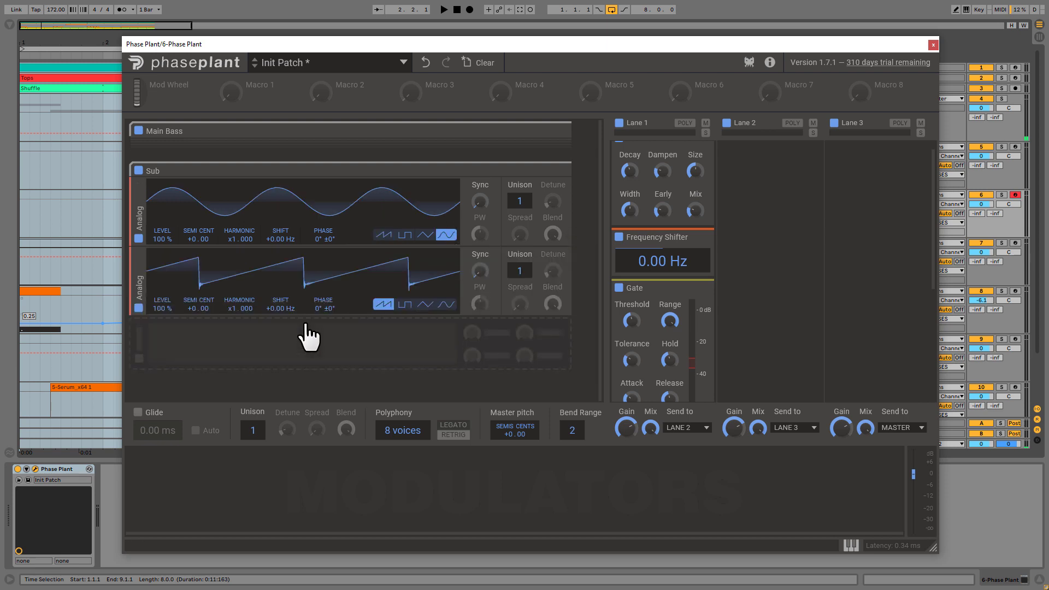
{"action": "left_click", "coordinate": [445, 306]}
Add an Output module to the Sub group and move the second Analog generator below it
{"action": "left_click", "coordinate": [280, 350]}
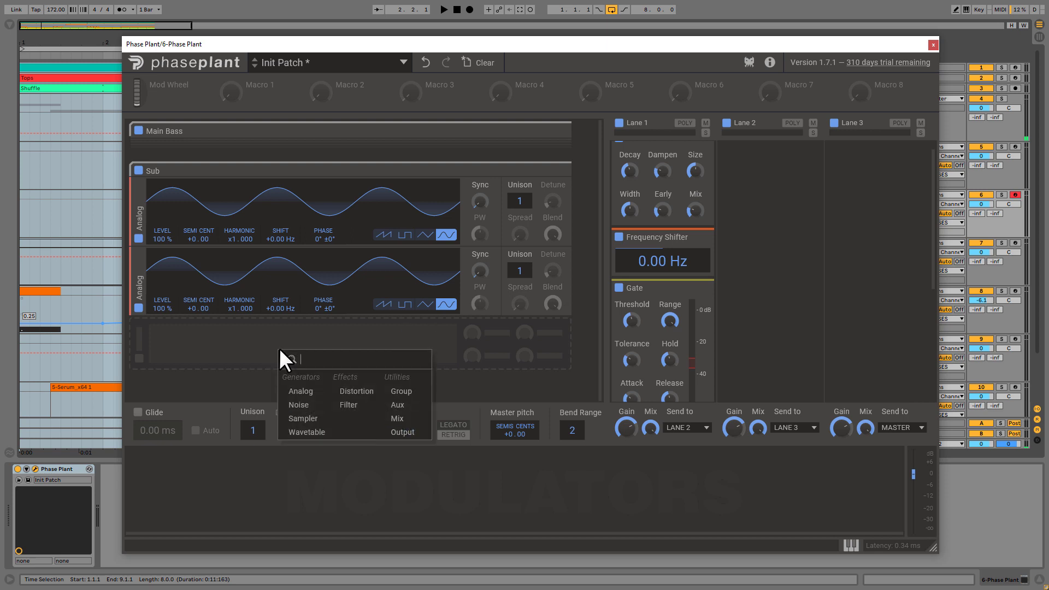
{"action": "left_click", "coordinate": [403, 432]}
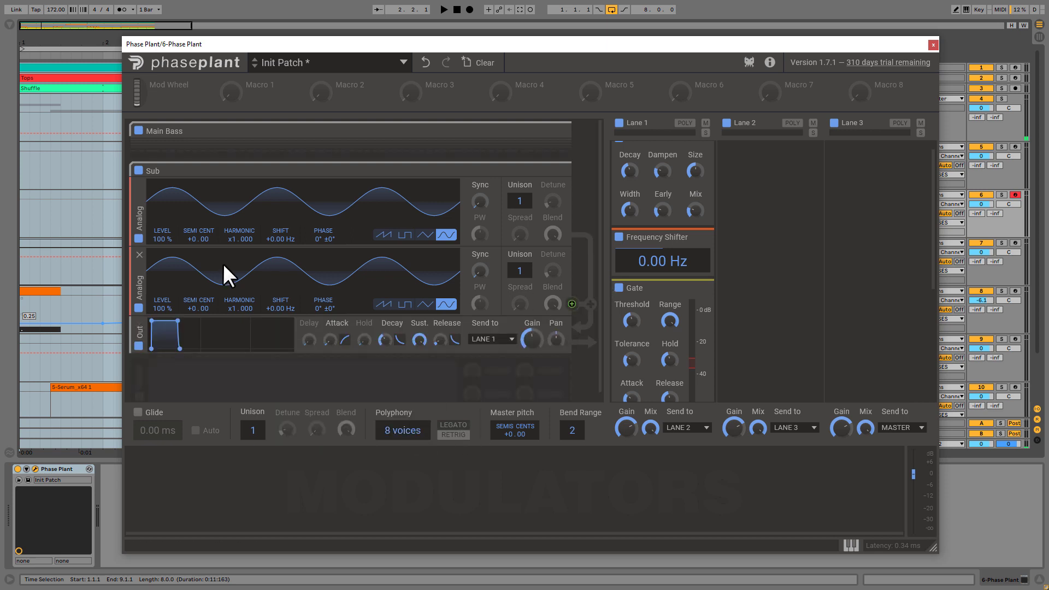
{"action": "scroll", "coordinate": [216, 257], "scroll_direction": "down", "scroll_amount": 1}
{"action": "left_click_drag", "start_coordinate": [134, 272], "coordinate": [135, 371]}
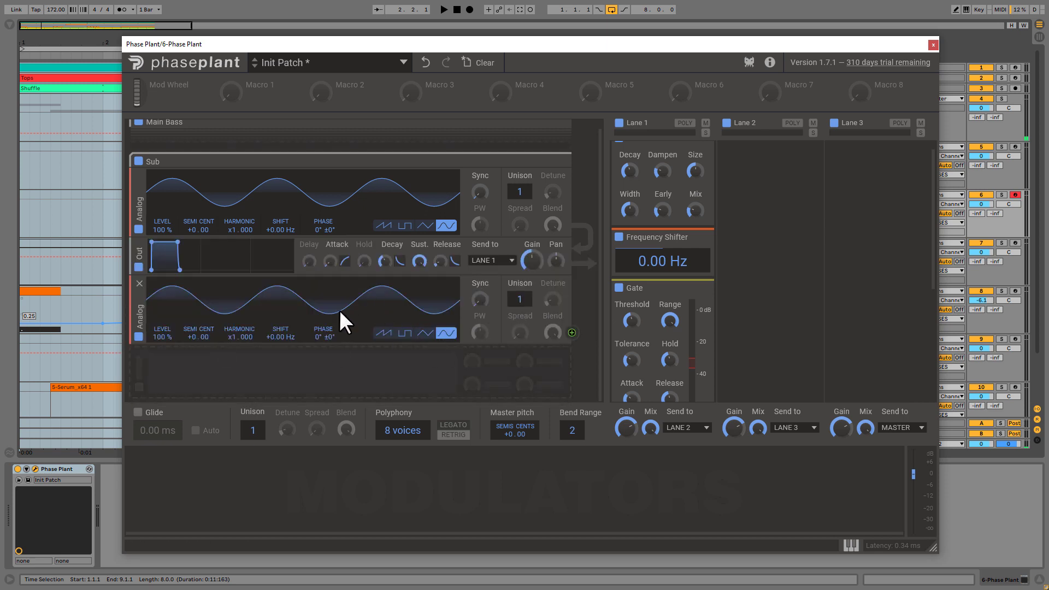
Add a Distortion effect to the Sub group and place it between the first Analog generator and the Out module
{"action": "left_click", "coordinate": [309, 357]}
{"action": "left_click", "coordinate": [391, 393]}
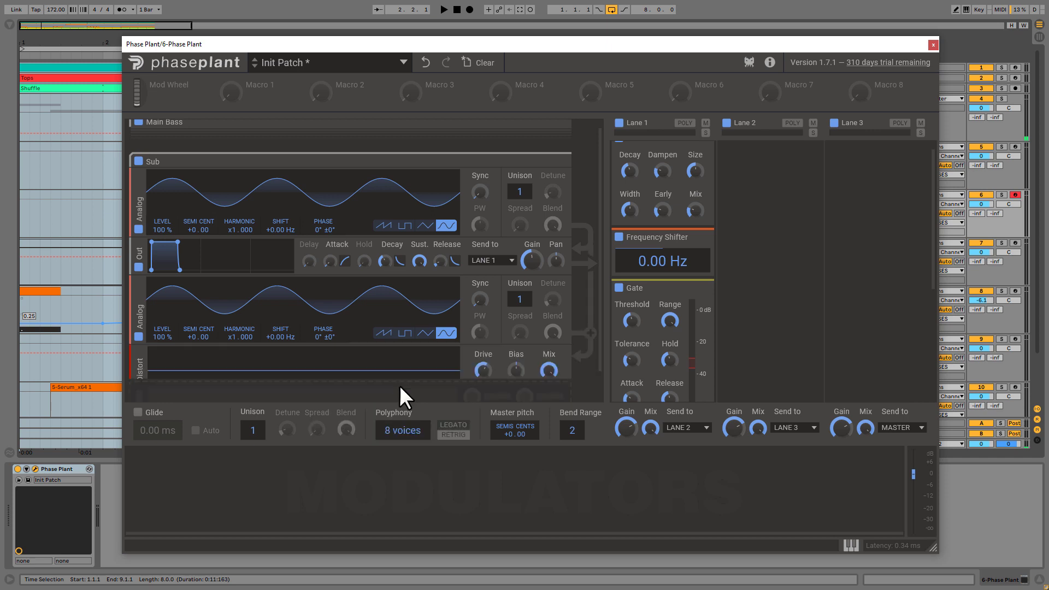
{"action": "left_click_drag", "start_coordinate": [131, 374], "coordinate": [136, 248]}
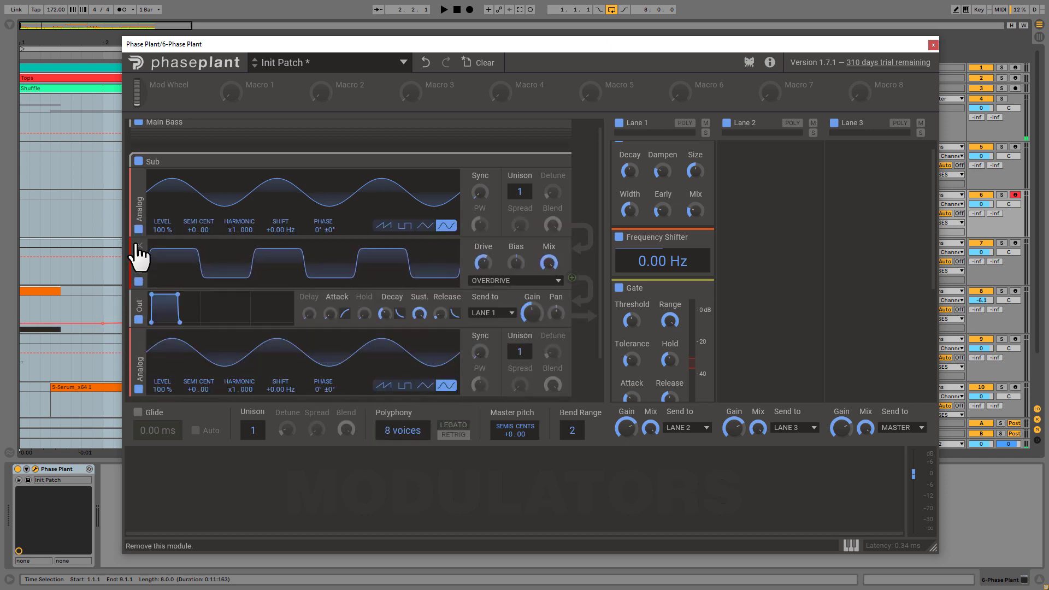
Modulate the phase of the Sub group's first Analog generator with the second Analog, and send the Out module to Lane 2
{"action": "scroll", "coordinate": [376, 235], "scroll_direction": "down", "scroll_amount": 1}
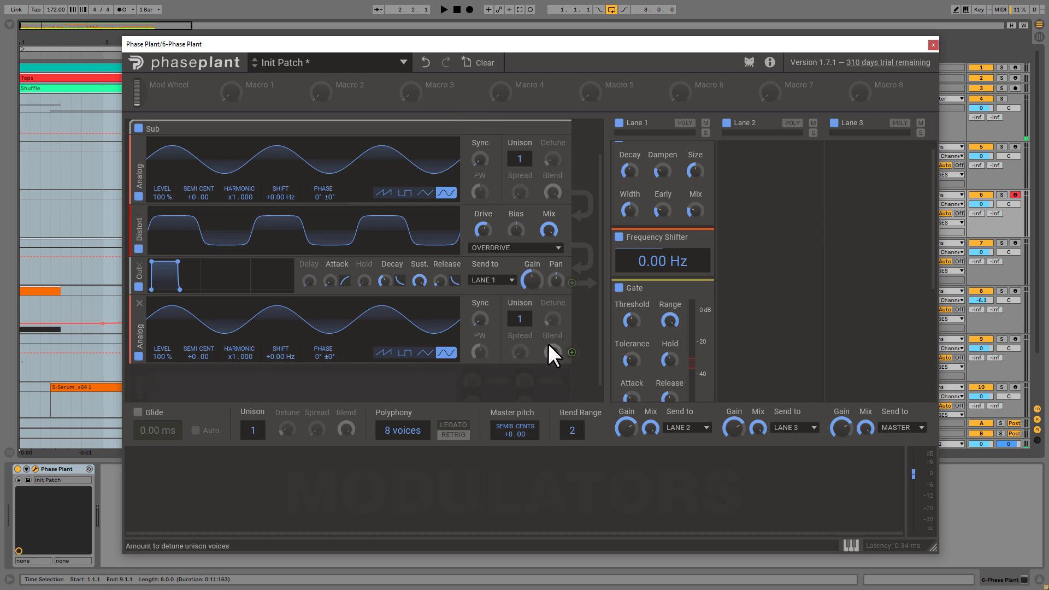
{"action": "left_click_drag", "start_coordinate": [572, 352], "coordinate": [323, 198]}
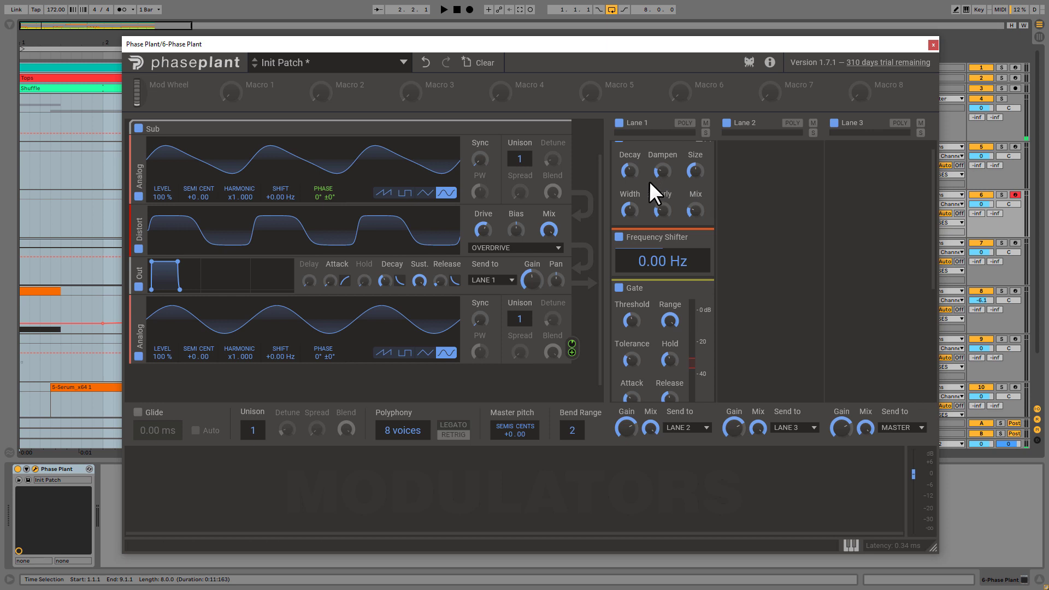
{"action": "scroll", "coordinate": [657, 199], "scroll_direction": "up", "scroll_amount": 1}
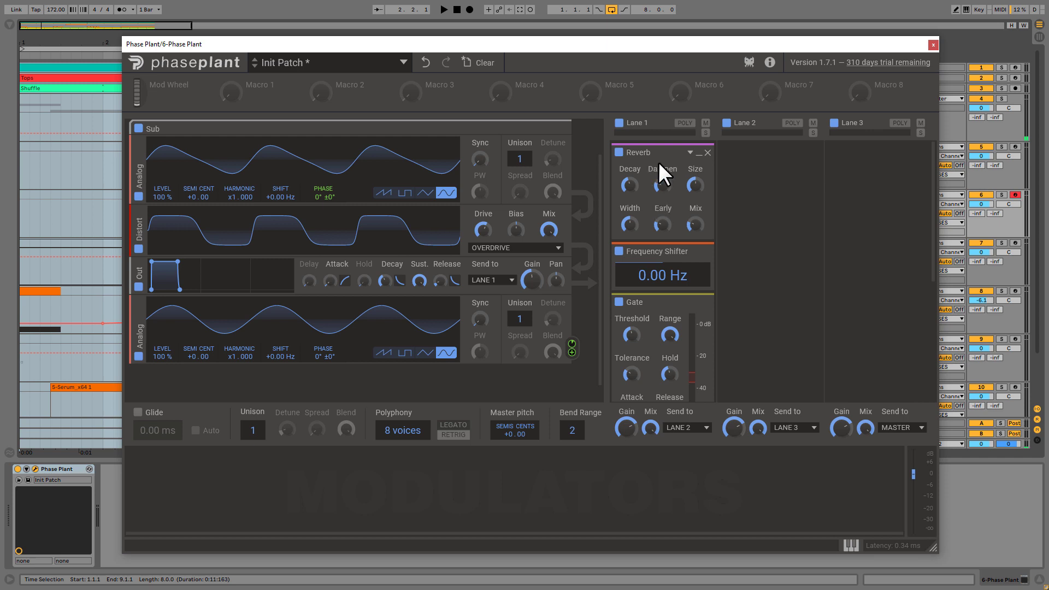
{"action": "left_click", "coordinate": [494, 280]}
{"action": "left_click", "coordinate": [489, 306]}
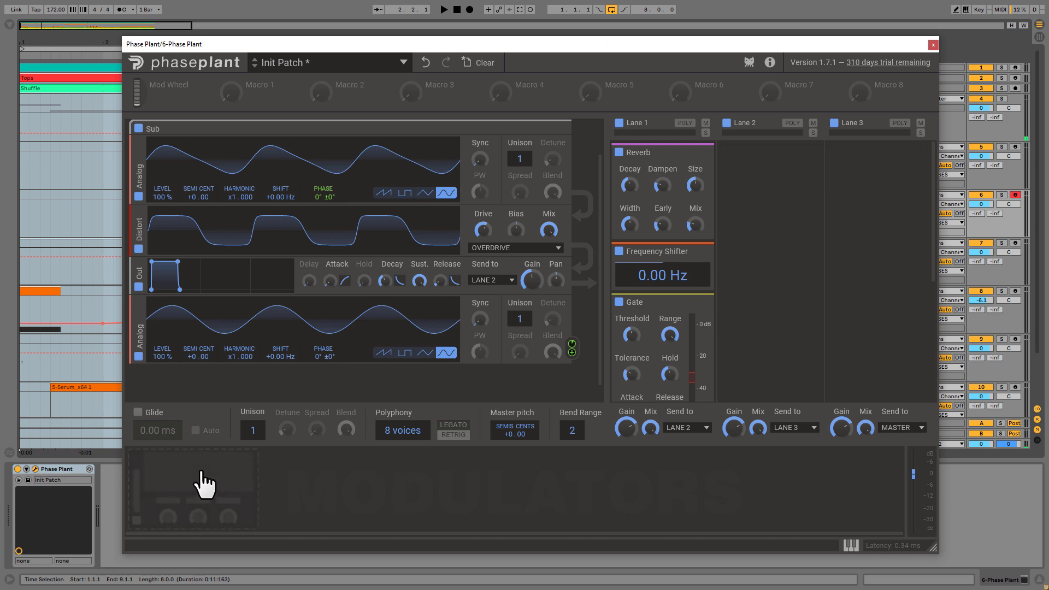
Add an LFO modulator and switch its output range to unipolar
{"action": "left_click", "coordinate": [205, 484]}
{"action": "left_click", "coordinate": [210, 495]}
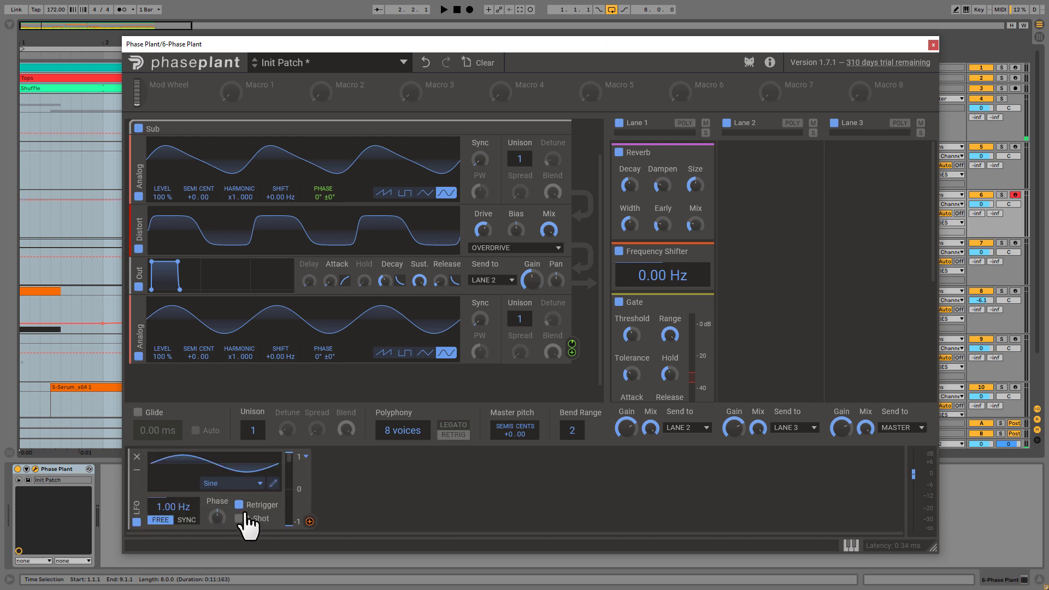
{"action": "left_click", "coordinate": [306, 458]}
{"action": "left_click", "coordinate": [327, 484]}
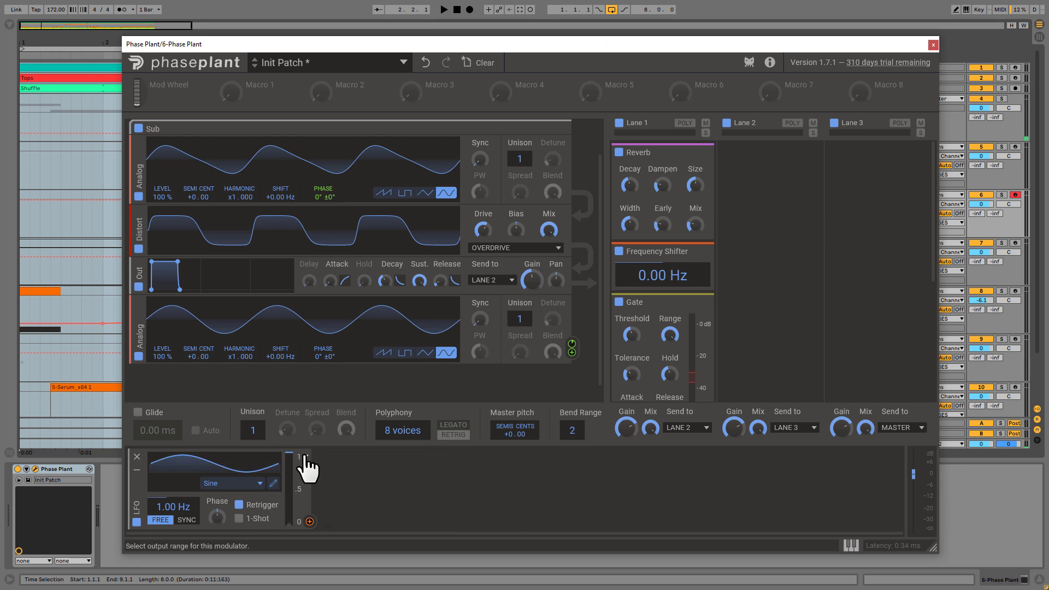
Try the LFO's bipolar and inverted output ranges and return it to unipolar
{"action": "left_click", "coordinate": [305, 457]}
{"action": "left_click", "coordinate": [326, 481]}
{"action": "left_click", "coordinate": [305, 457]}
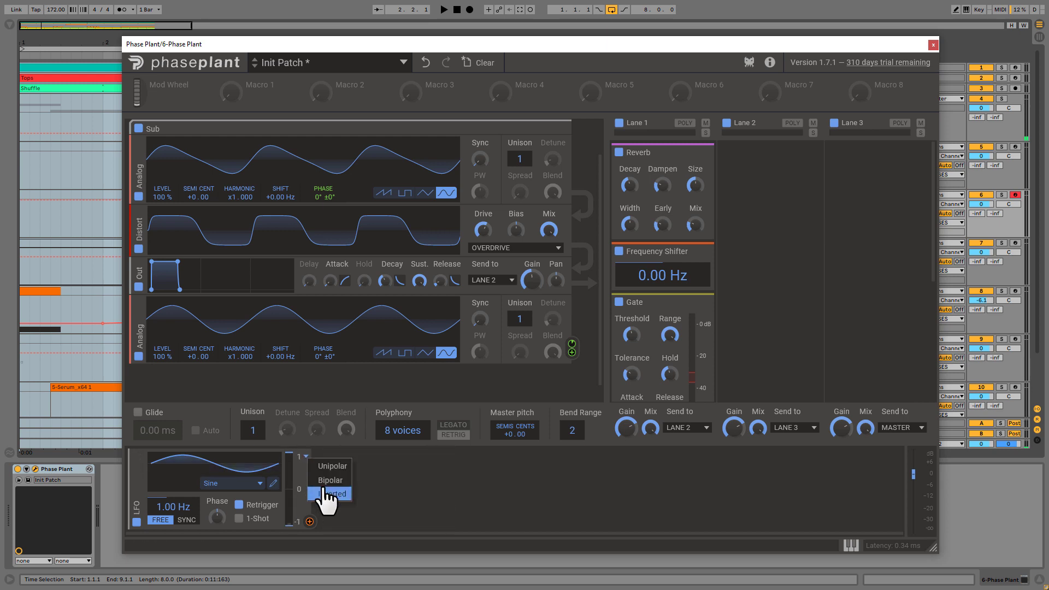
{"action": "left_click", "coordinate": [327, 493]}
{"action": "left_click", "coordinate": [305, 457]}
{"action": "left_click", "coordinate": [328, 465]}
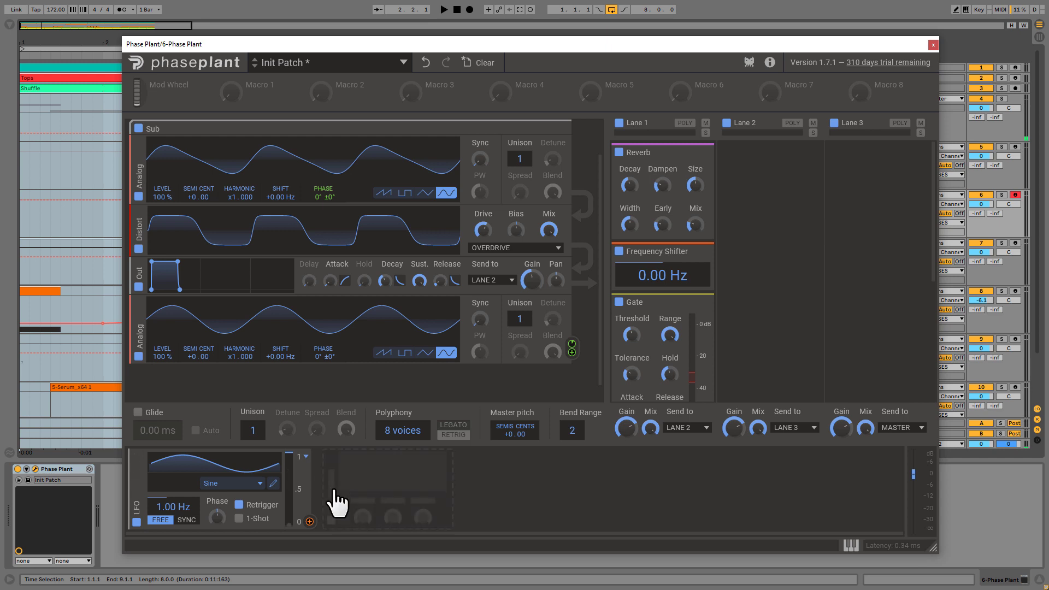
Assign the LFO to modulate the Drive of the Sub group's Distortion effect
{"action": "left_click", "coordinate": [309, 521]}
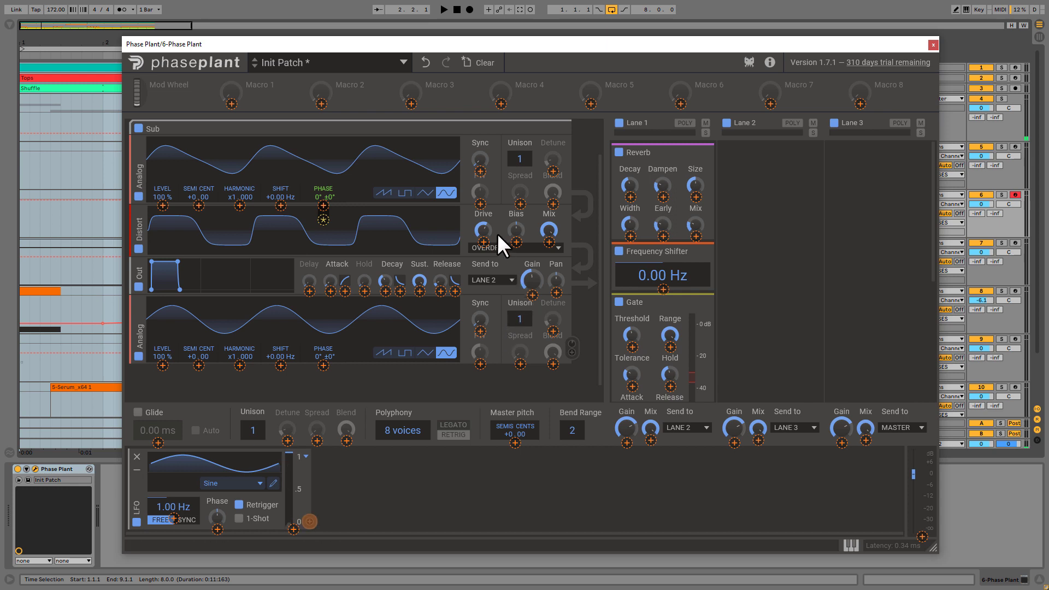
{"action": "left_click", "coordinate": [483, 241]}
{"action": "left_click", "coordinate": [467, 501]}
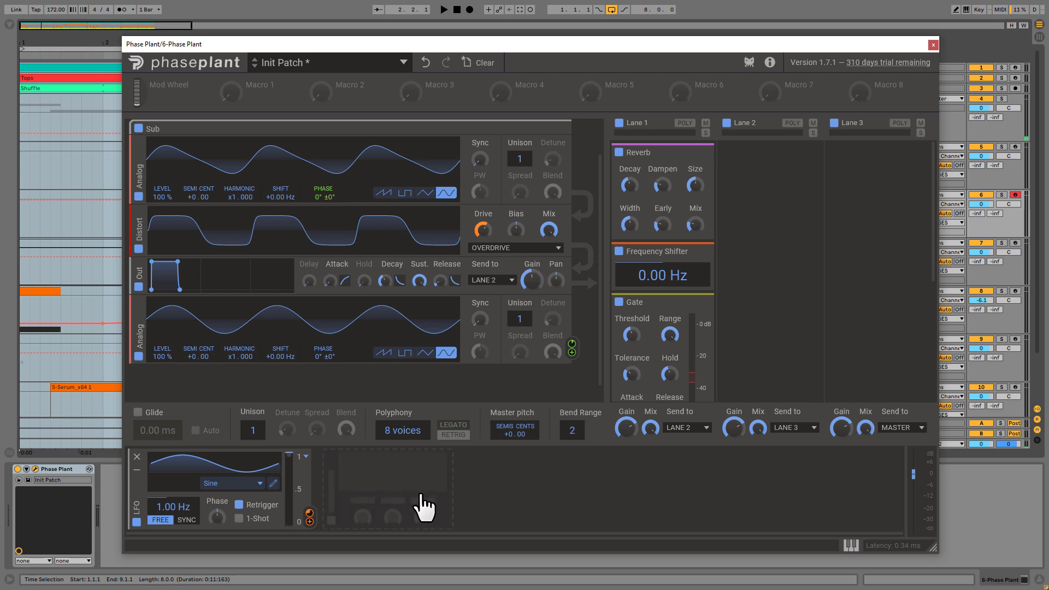
Reshape the LFO into a custom curve with added nodes at 3/8 and -25%, 5/8 and 25%, and about 6.5/8 and 25%
{"action": "left_click", "coordinate": [275, 484]}
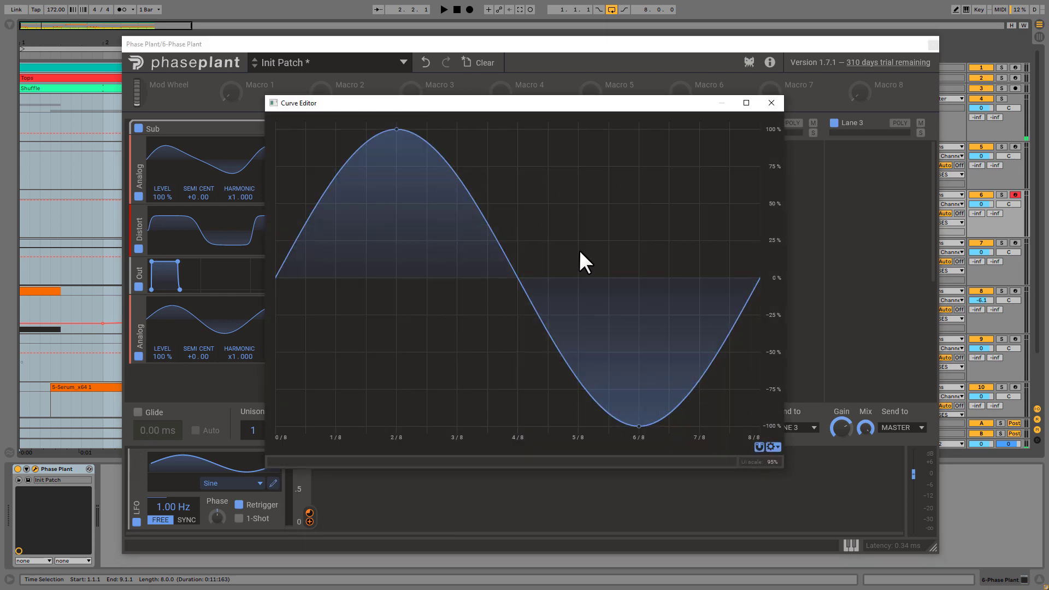
{"action": "left_click_drag", "start_coordinate": [491, 230], "coordinate": [457, 315]}
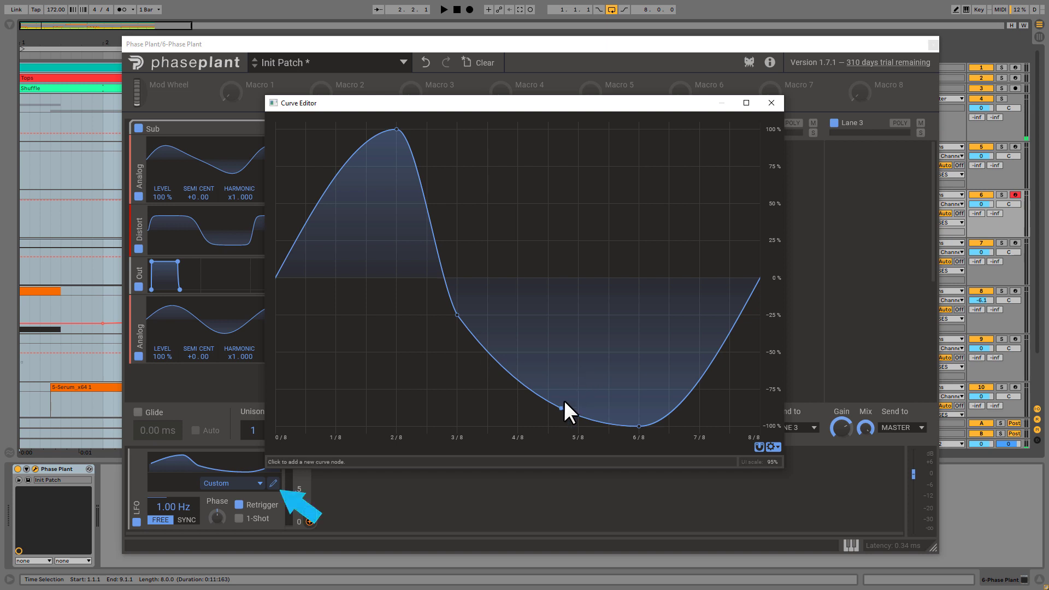
{"action": "left_click_drag", "start_coordinate": [601, 420], "coordinate": [578, 241]}
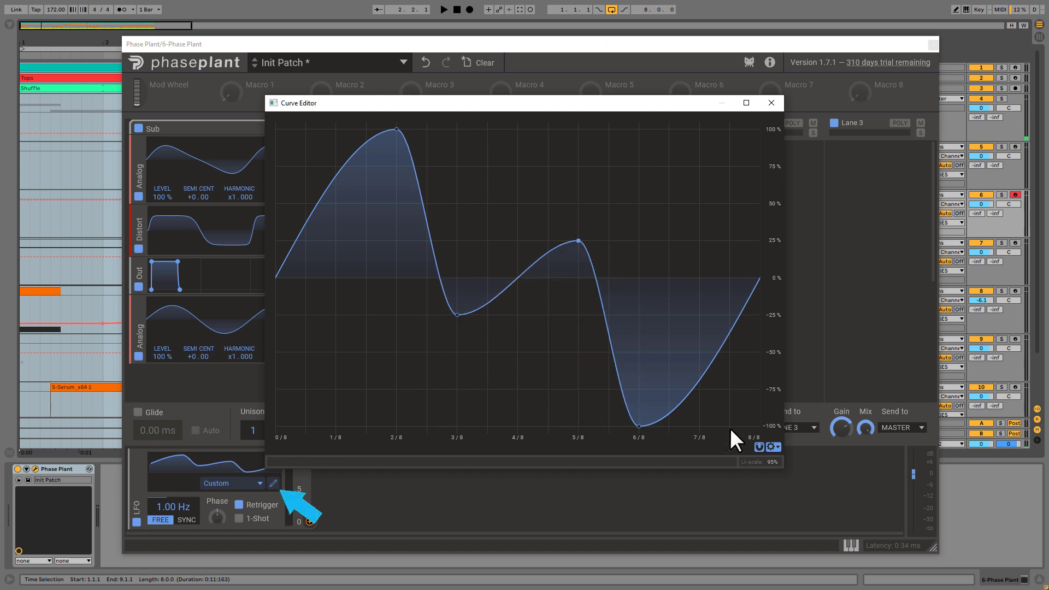
{"action": "left_click_drag", "start_coordinate": [702, 360], "coordinate": [669, 240]}
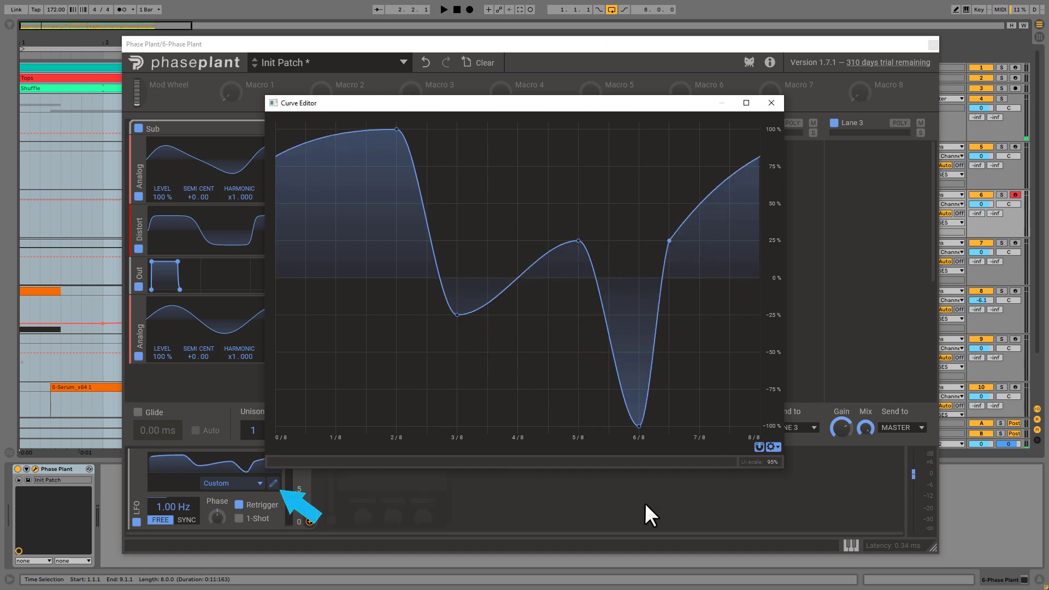
{"action": "left_click", "coordinate": [771, 103]}
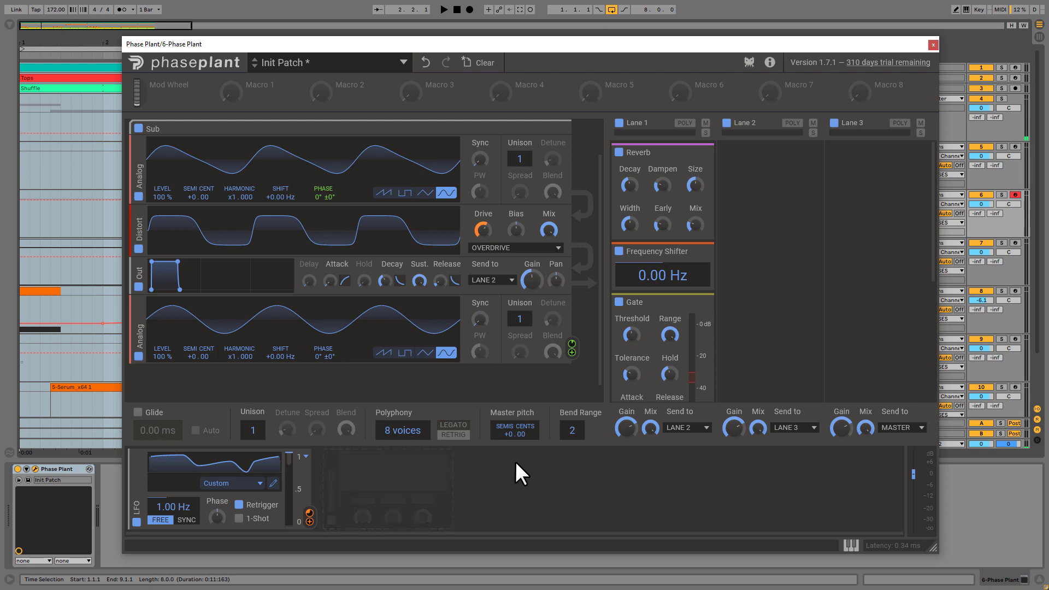
Close the plugin window and delete the 6 Phase Plant track in Ableton Live
{"action": "left_click", "coordinate": [933, 46]}
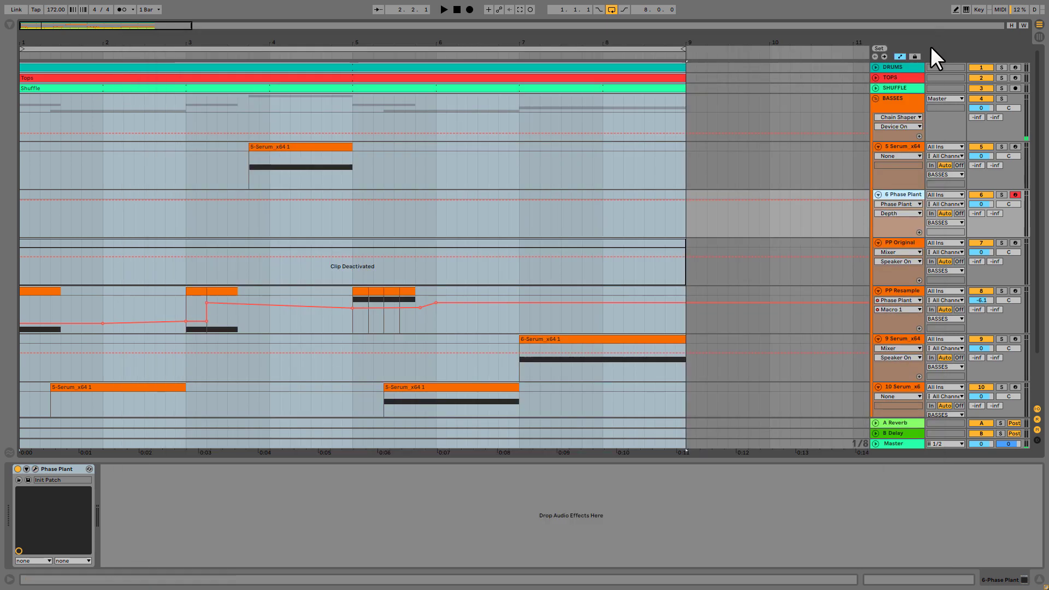
{"action": "key", "text": "Delete"}
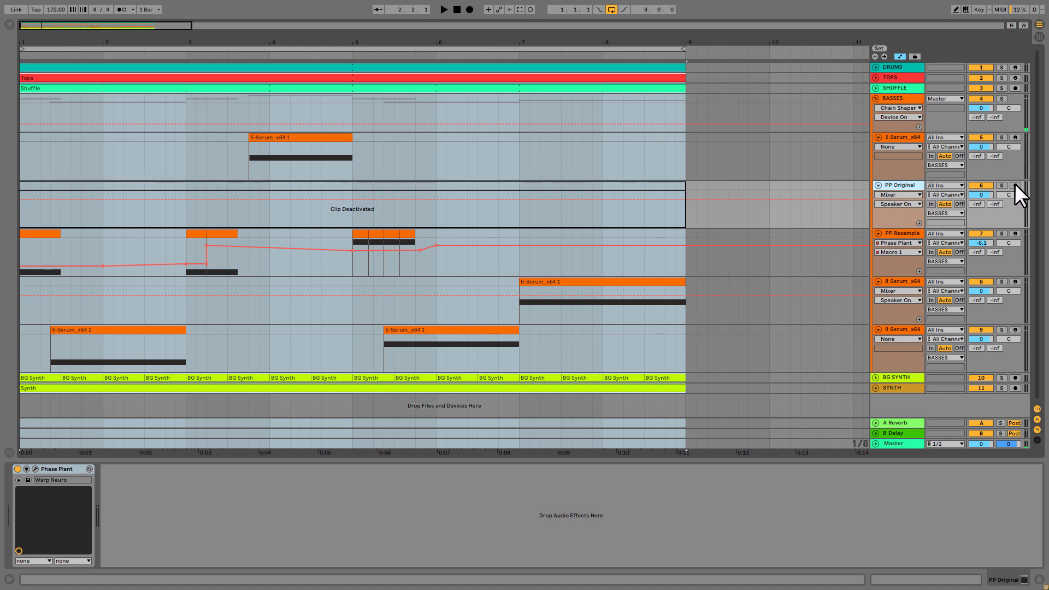
Record-arm the PP Resample track to audition its bass and re-enable the overridden automation
{"action": "left_click", "coordinate": [1014, 234]}
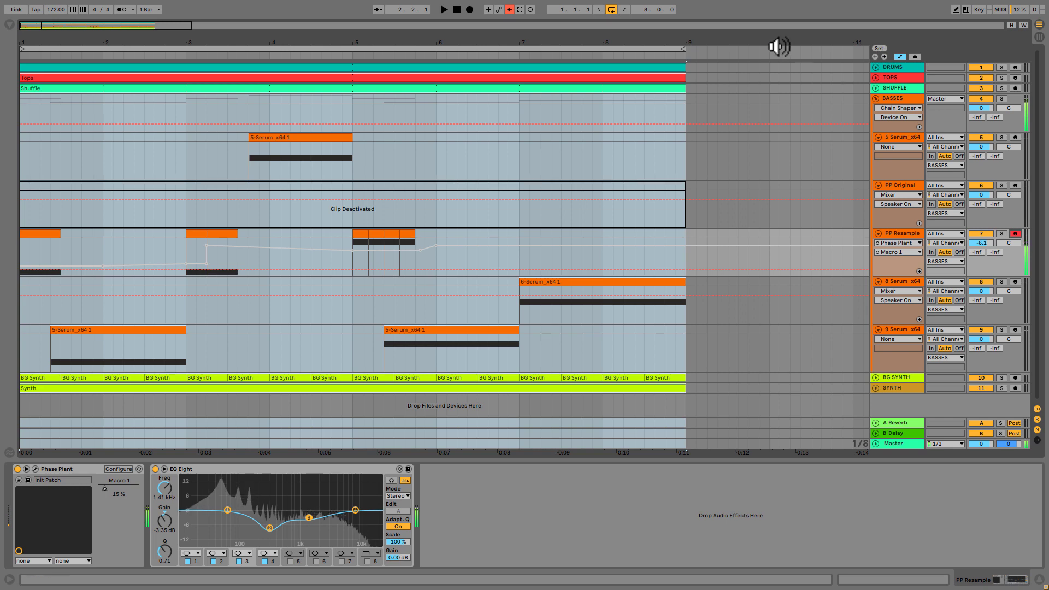
{"action": "left_click", "coordinate": [507, 11]}
Record-arm the PP Original track and open its Phase Plant device window
{"action": "left_click", "coordinate": [901, 186]}
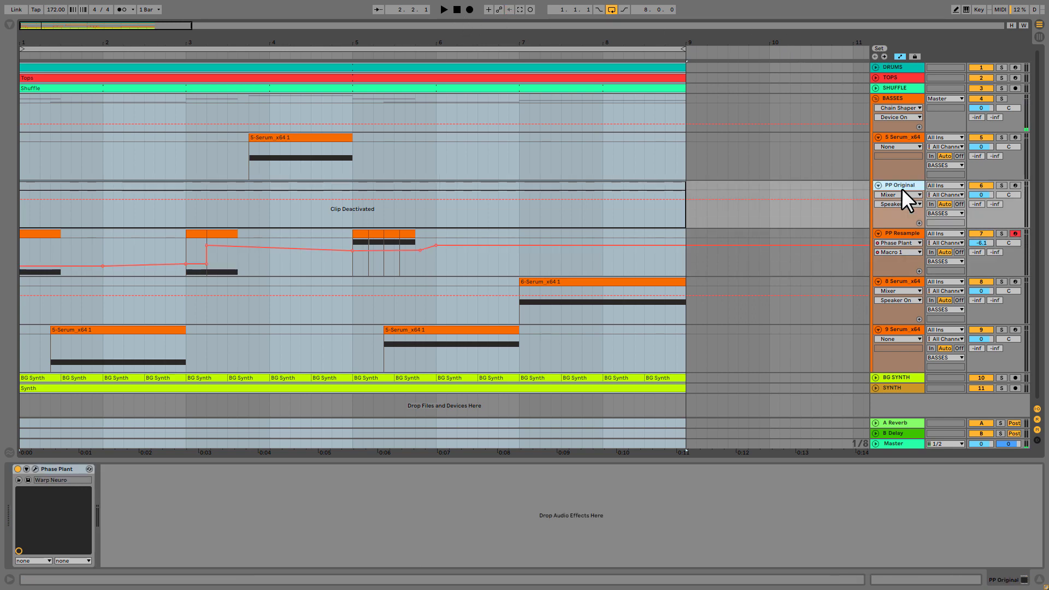
{"action": "left_click", "coordinate": [1015, 185]}
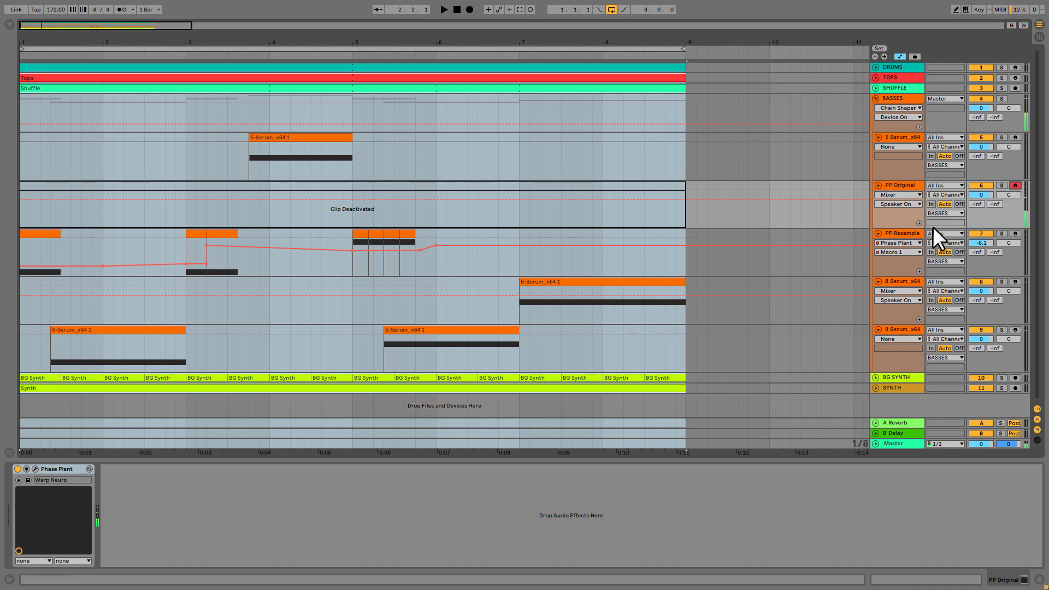
{"action": "left_click", "coordinate": [901, 232]}
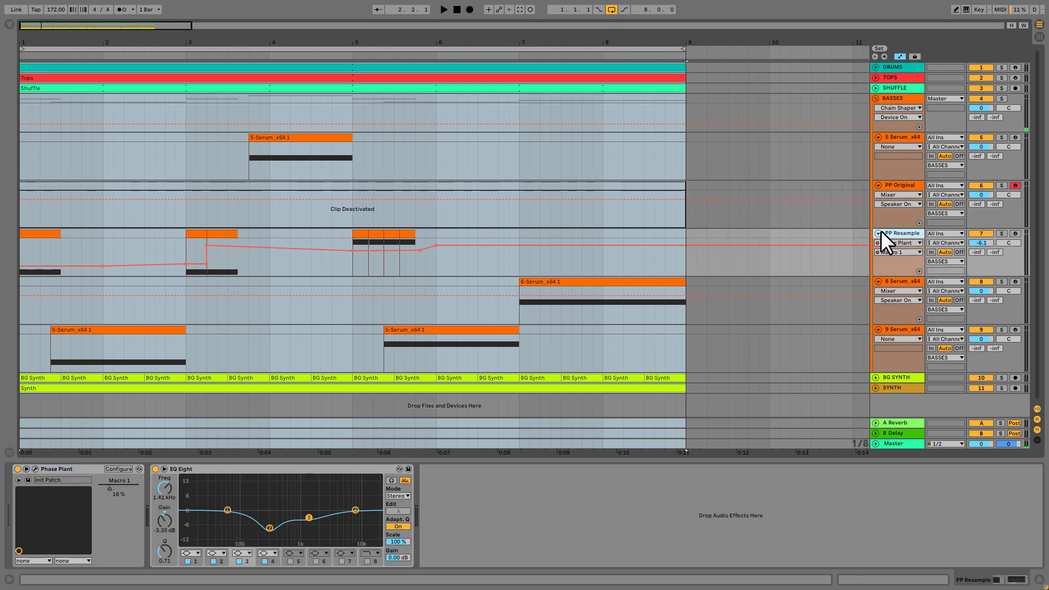
{"action": "left_click", "coordinate": [892, 190]}
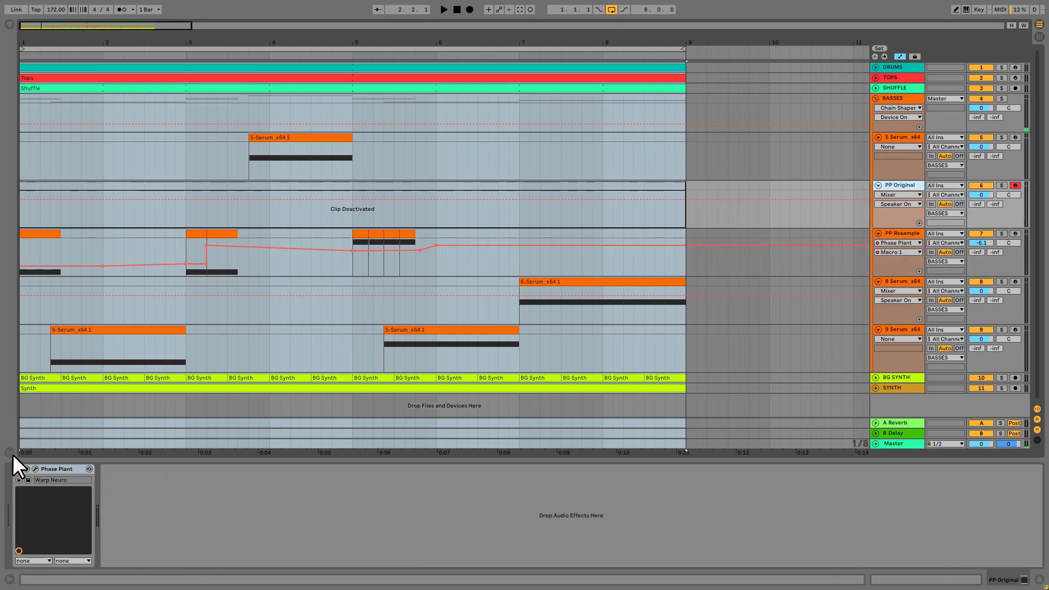
{"action": "left_click", "coordinate": [35, 469]}
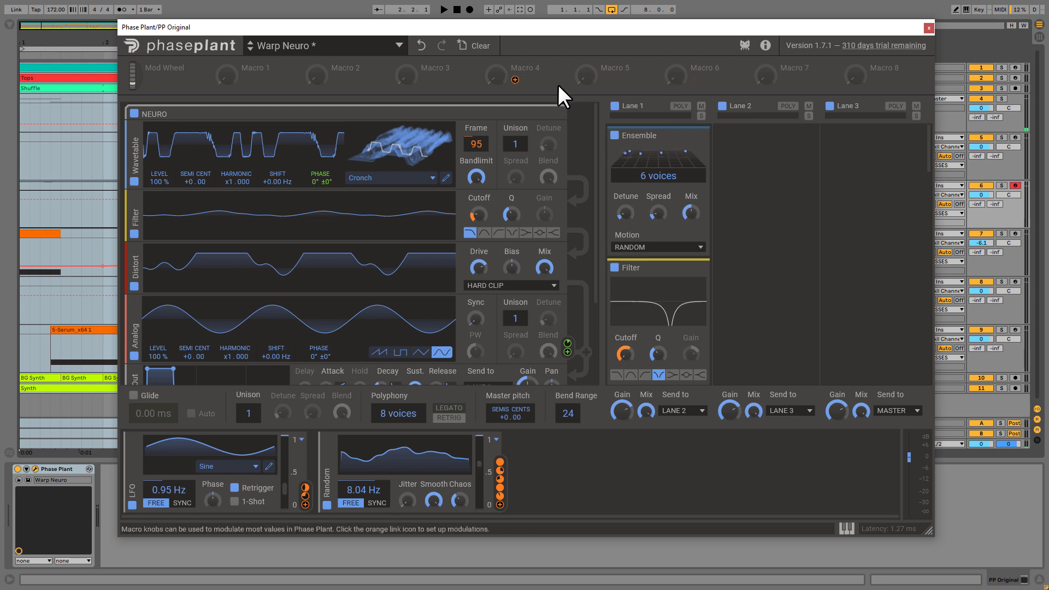
Collapse the NEURO group, expand the SUB group and inspect its Distortion type, keeping Overdrive
{"action": "left_click", "coordinate": [545, 114]}
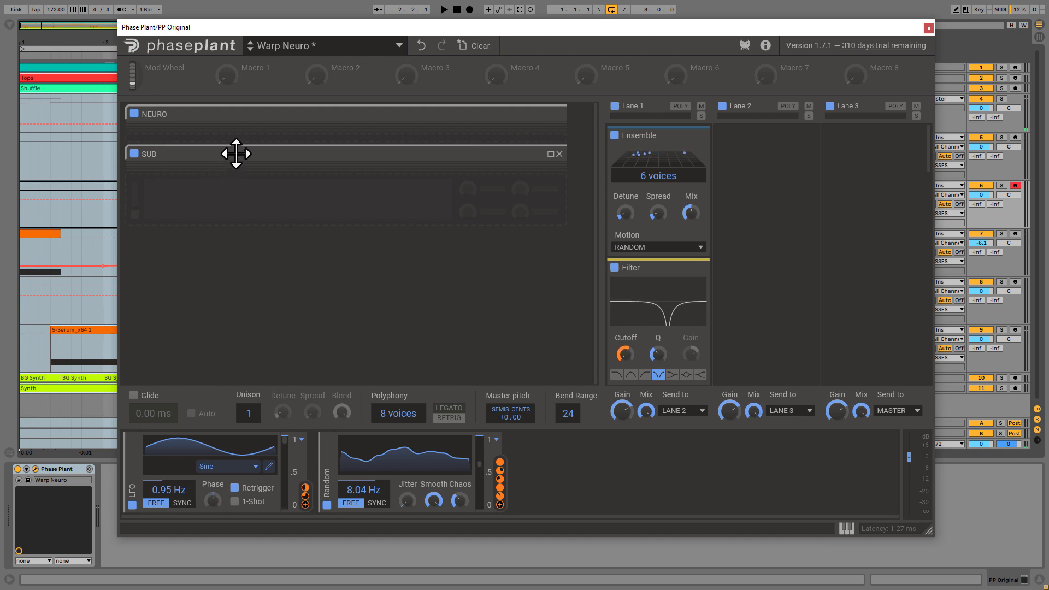
{"action": "left_click", "coordinate": [547, 158]}
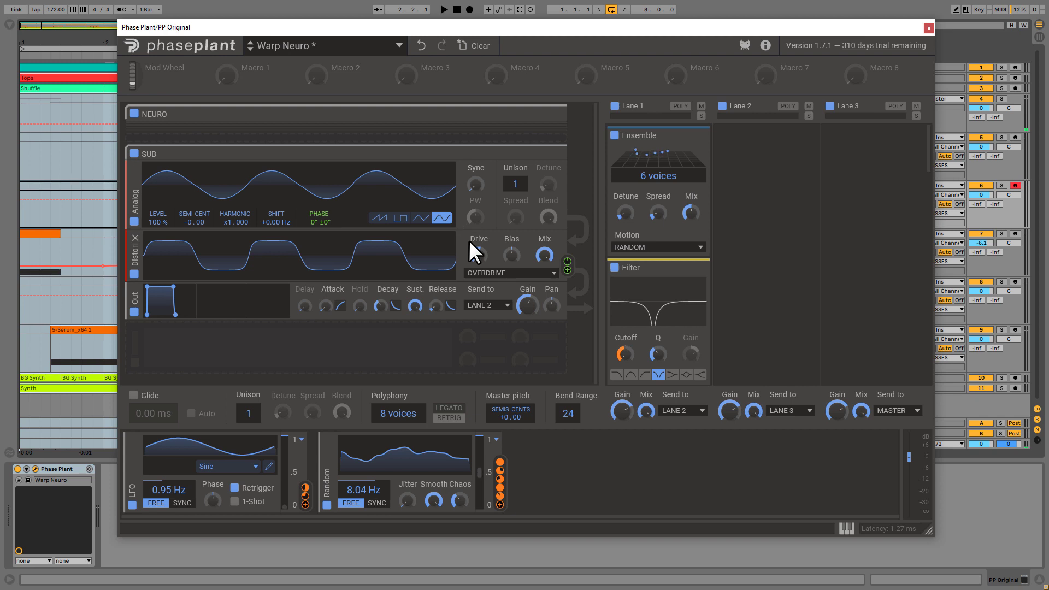
{"action": "left_click", "coordinate": [508, 278]}
{"action": "left_click", "coordinate": [515, 274]}
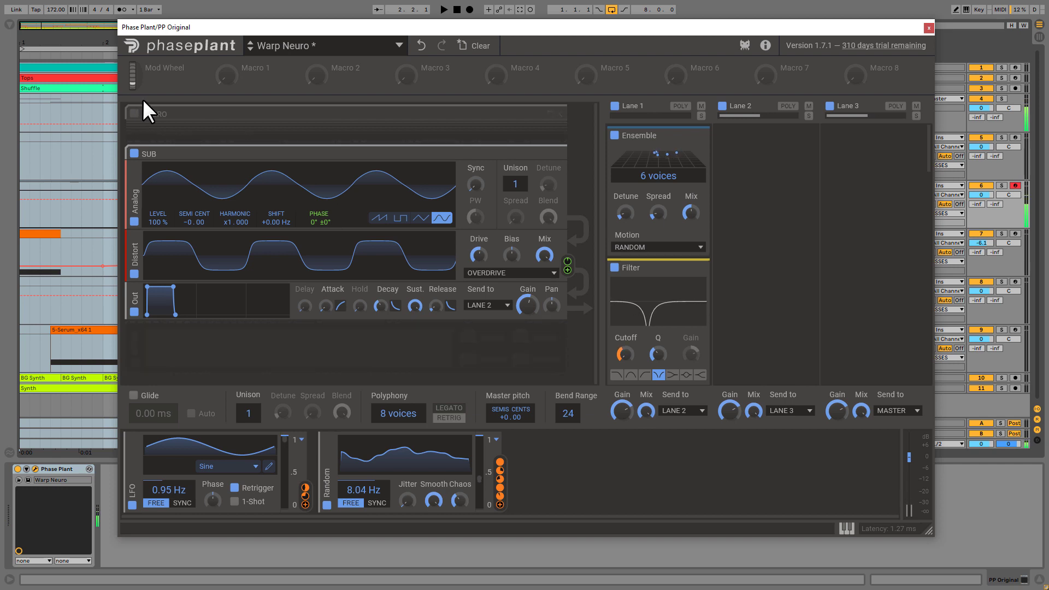
Re-enable and expand the NEURO group and choose the Cronch wavetable from the Screams folder for its Wavetable generator
{"action": "left_click_drag", "start_coordinate": [262, 152], "coordinate": [556, 124]}
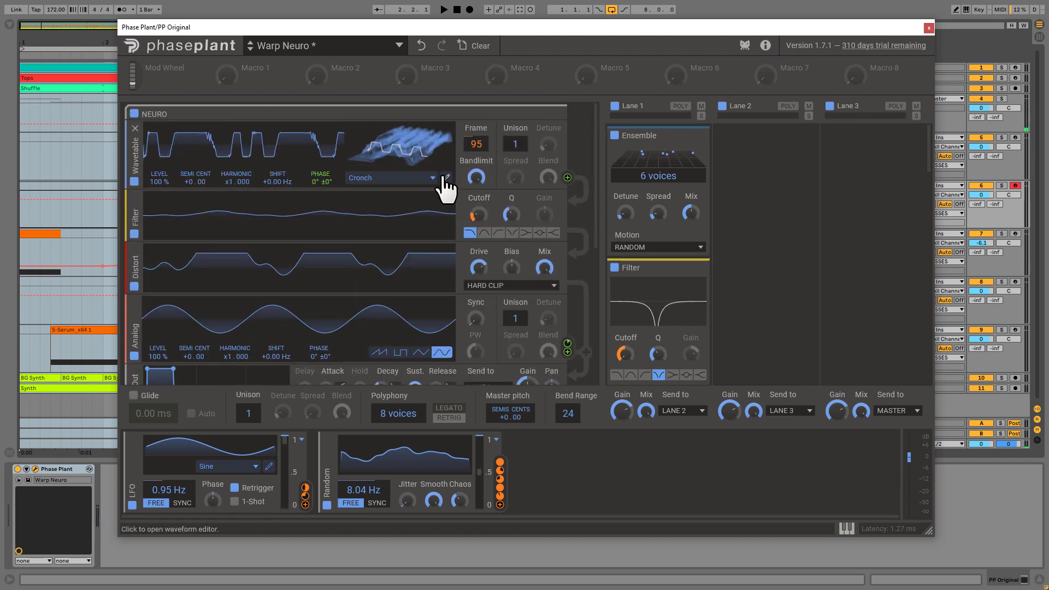
{"action": "left_click", "coordinate": [396, 180]}
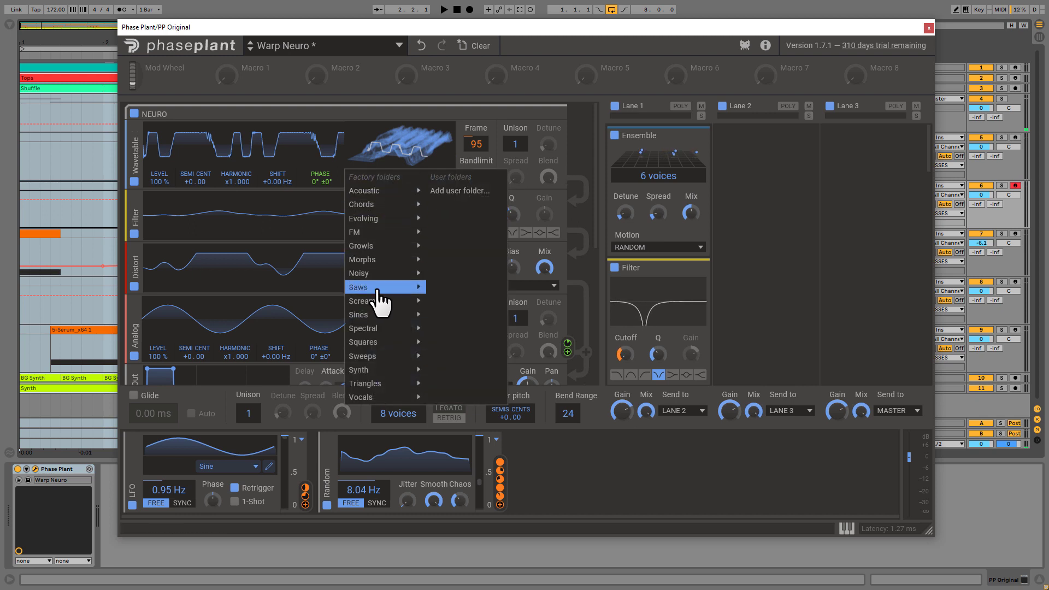
{"action": "mouse_move", "coordinate": [375, 301]}
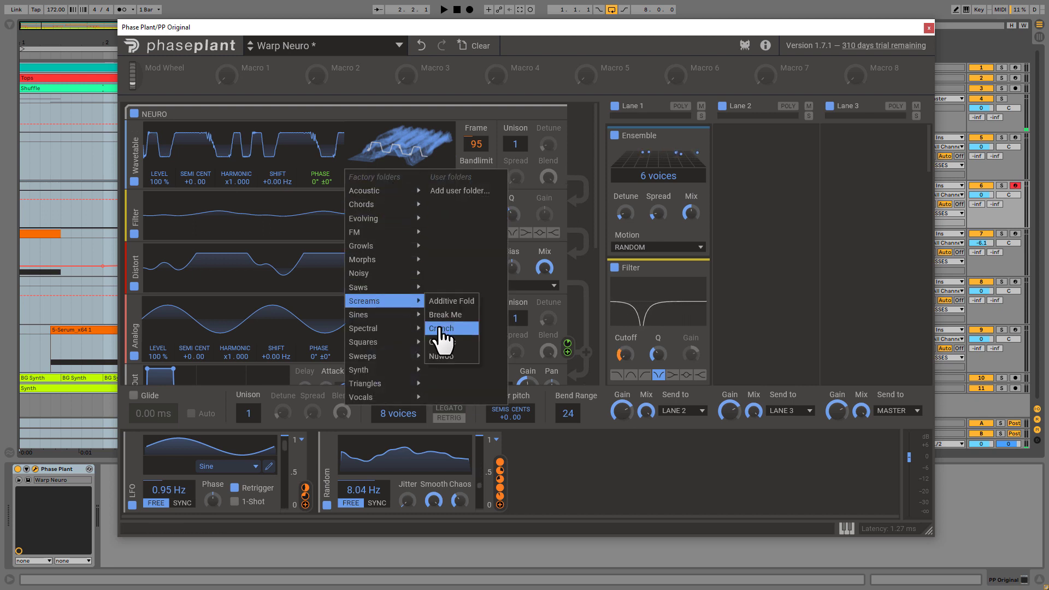
{"action": "left_click", "coordinate": [440, 329]}
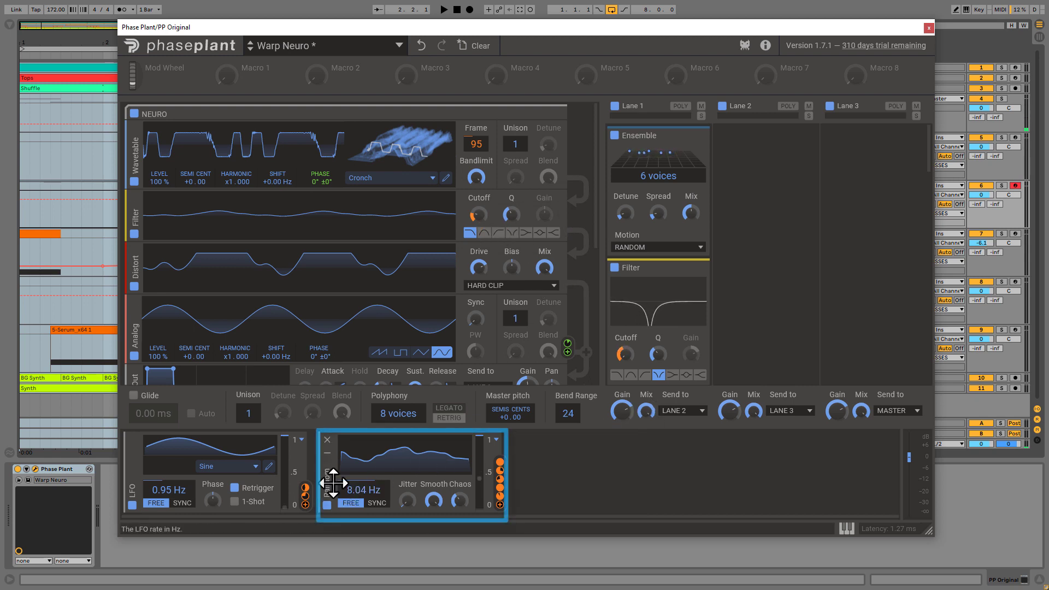
Review the NEURO group's modules from Filter down to Out, keeping Hard Clip as the Distortion type
{"action": "left_click_drag", "start_coordinate": [325, 476], "coordinate": [476, 221]}
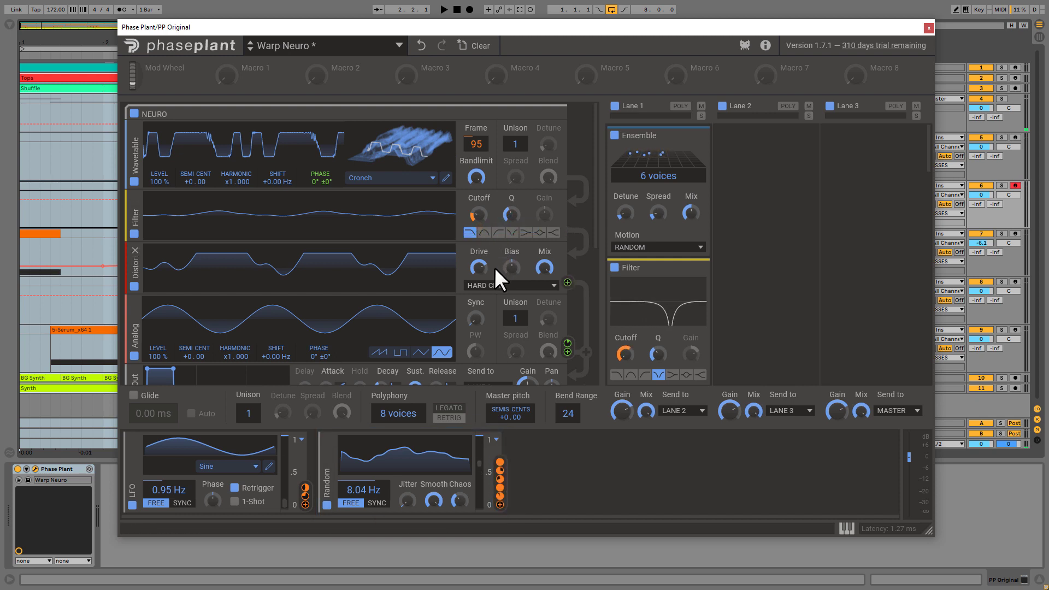
{"action": "left_click", "coordinate": [495, 285]}
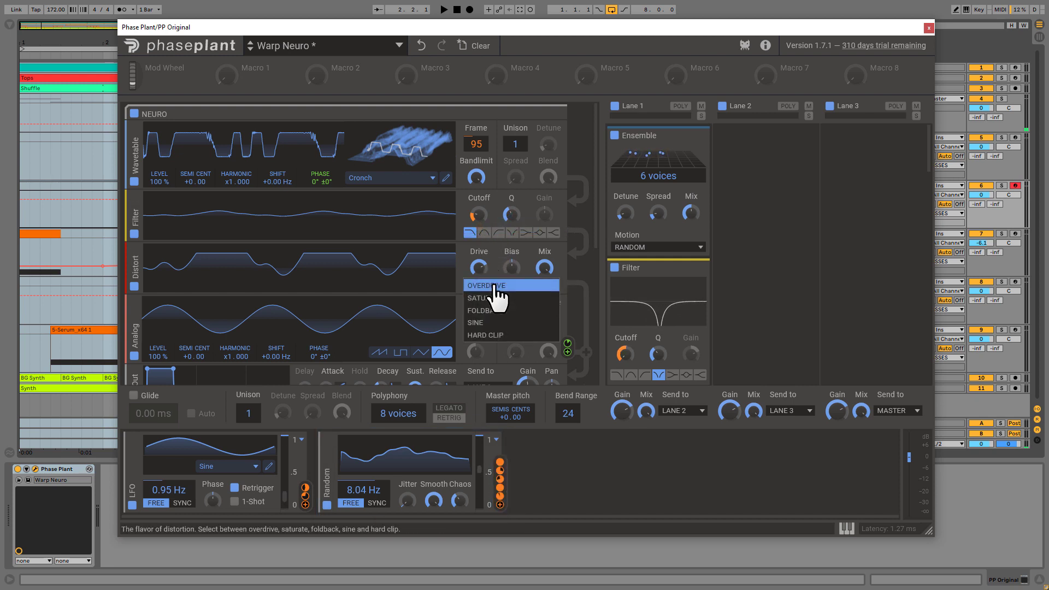
{"action": "left_click", "coordinate": [492, 335]}
{"action": "scroll", "coordinate": [547, 317], "scroll_direction": "down", "scroll_amount": 1}
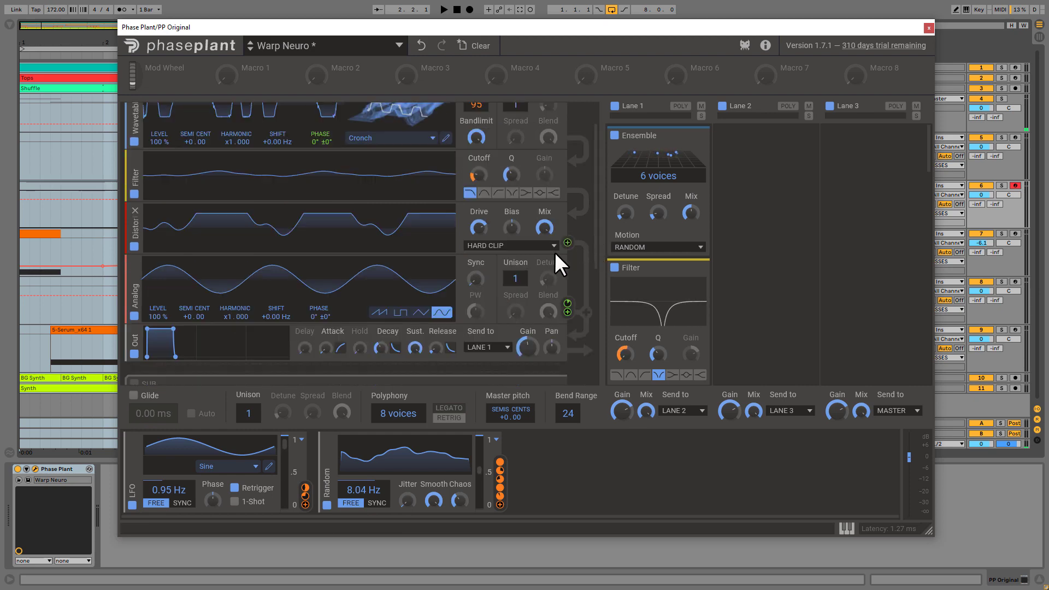
{"action": "scroll", "coordinate": [592, 336], "scroll_direction": "up", "scroll_amount": 1}
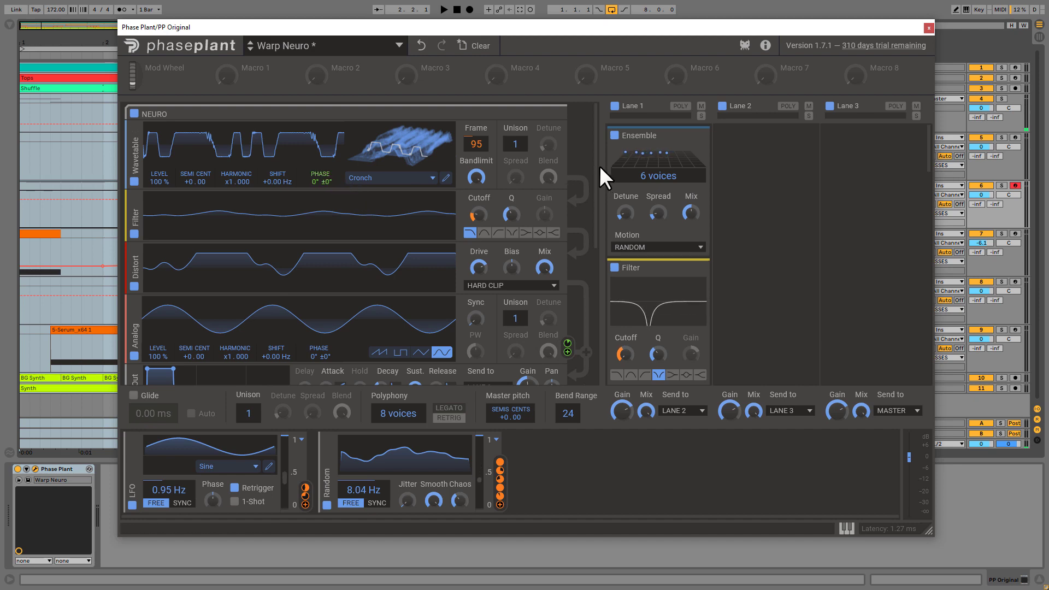
{"action": "scroll", "coordinate": [599, 185], "scroll_direction": "down", "scroll_amount": 2}
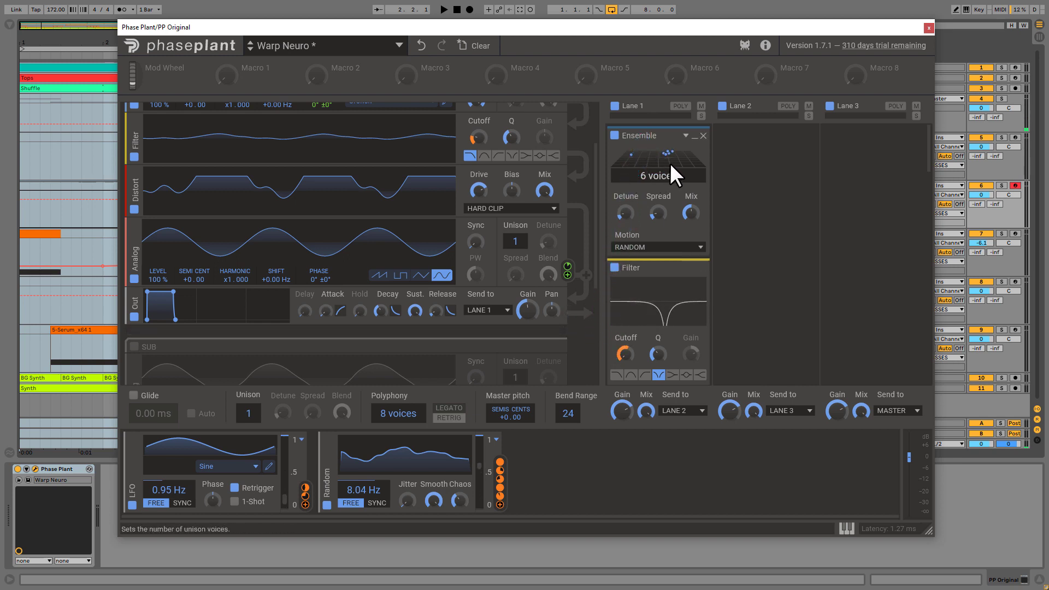
Review the start of Lane 1's effect chain, from the Ensemble through the notch Filters to the Faturator
{"action": "left_click", "coordinate": [623, 136]}
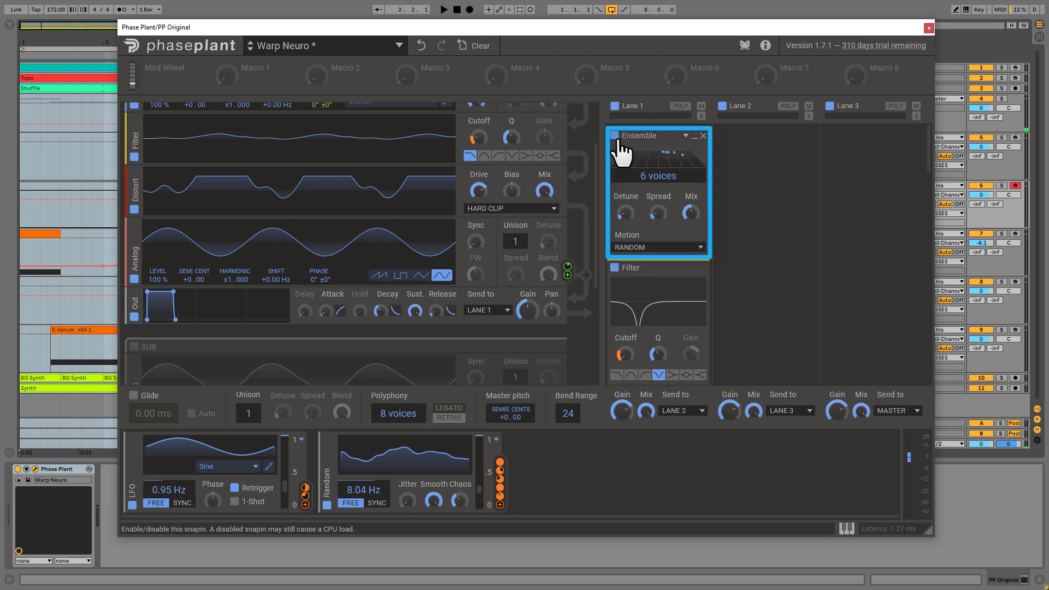
{"action": "left_click_drag", "start_coordinate": [656, 134], "coordinate": [703, 197]}
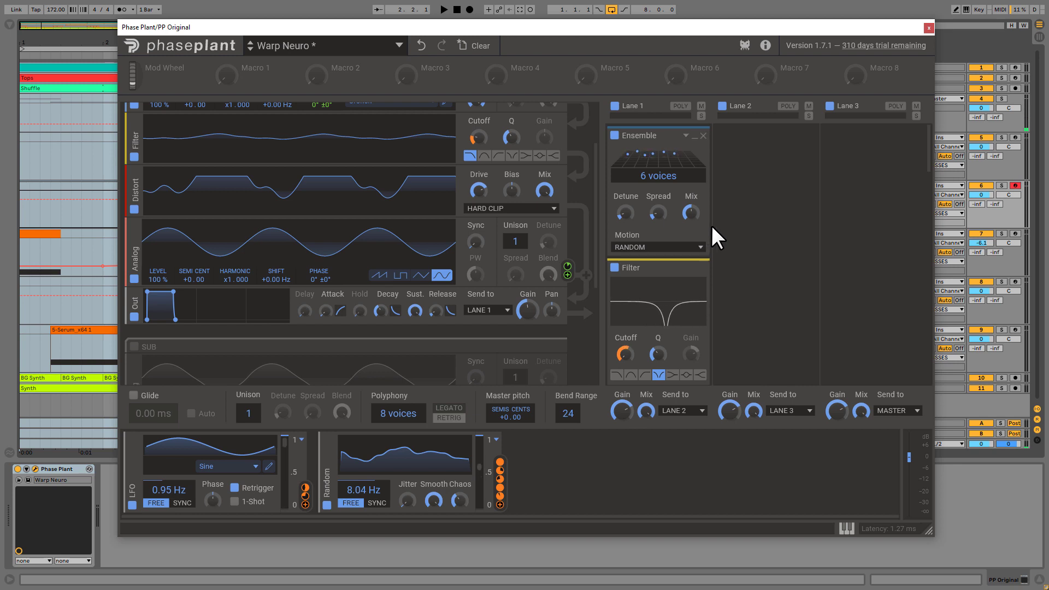
{"action": "scroll", "coordinate": [713, 226], "scroll_direction": "down", "scroll_amount": 2}
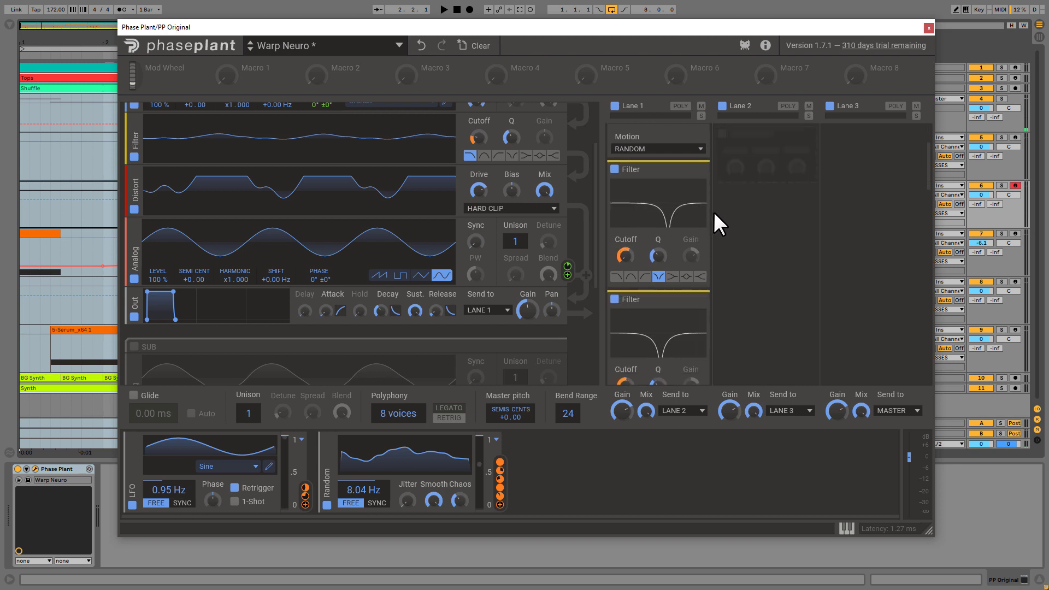
{"action": "scroll", "coordinate": [714, 254], "scroll_direction": "down", "scroll_amount": 1}
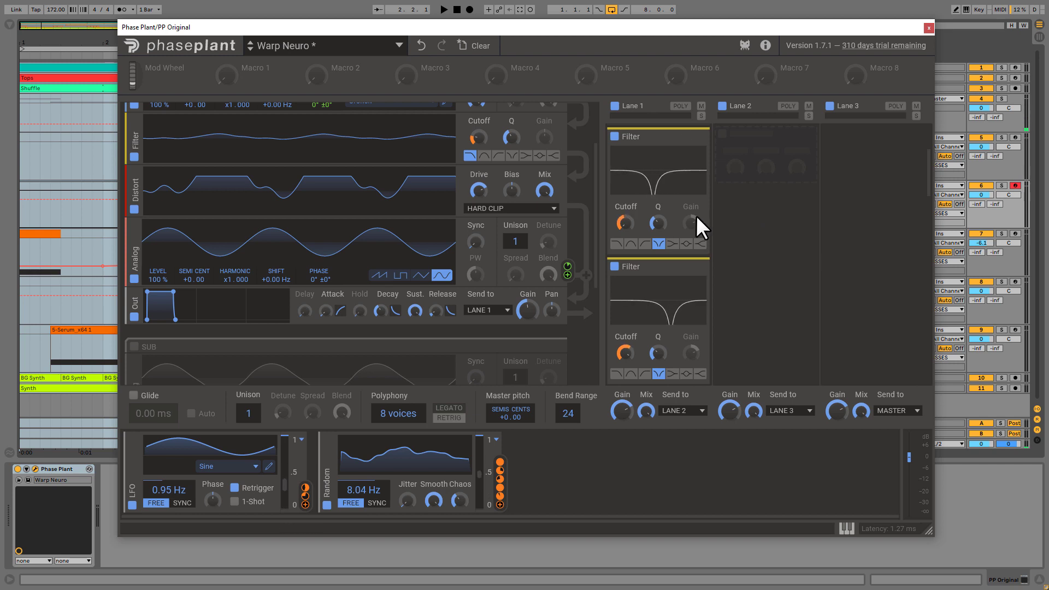
{"action": "scroll", "coordinate": [704, 291], "scroll_direction": "down", "scroll_amount": 1}
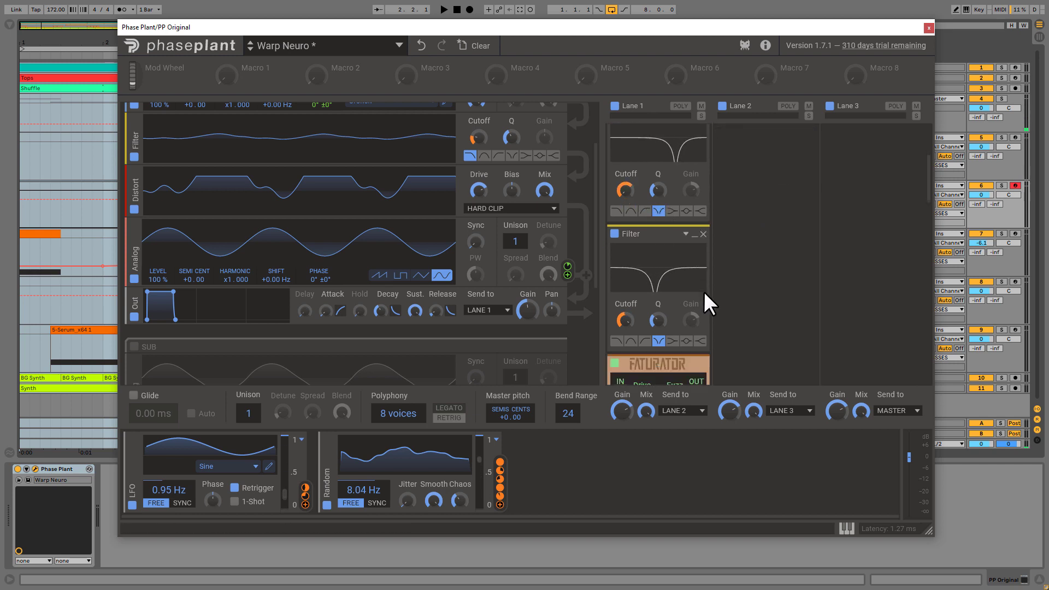
{"action": "scroll", "coordinate": [704, 290], "scroll_direction": "down", "scroll_amount": 5}
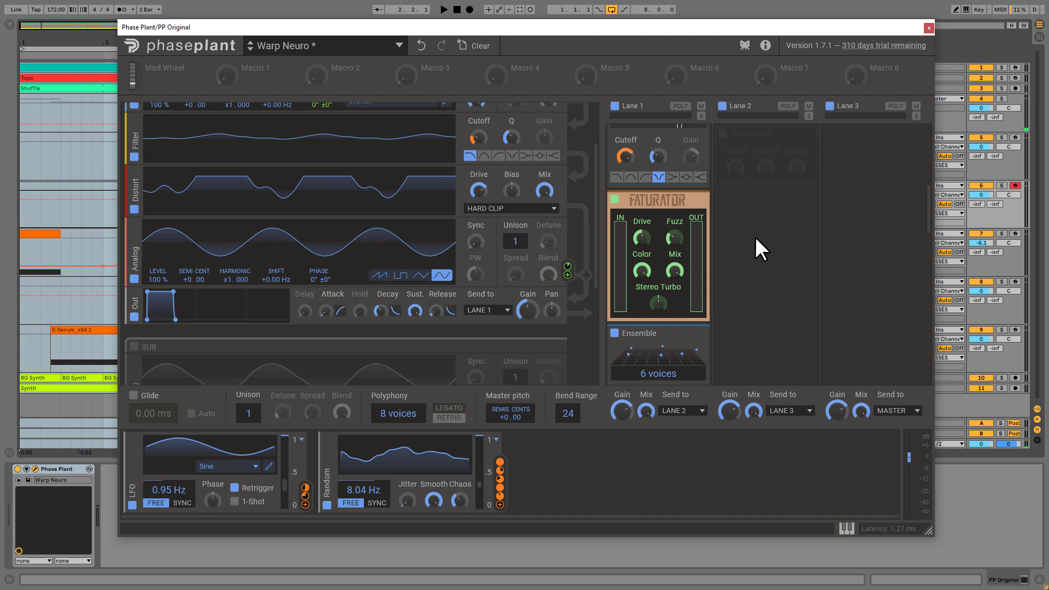
Review Lane 1's remaining effects, from the second Ensemble through Chorus, Filter, Phaser and Distortion to the Slice EQ
{"action": "scroll", "coordinate": [755, 237], "scroll_direction": "down", "scroll_amount": 3}
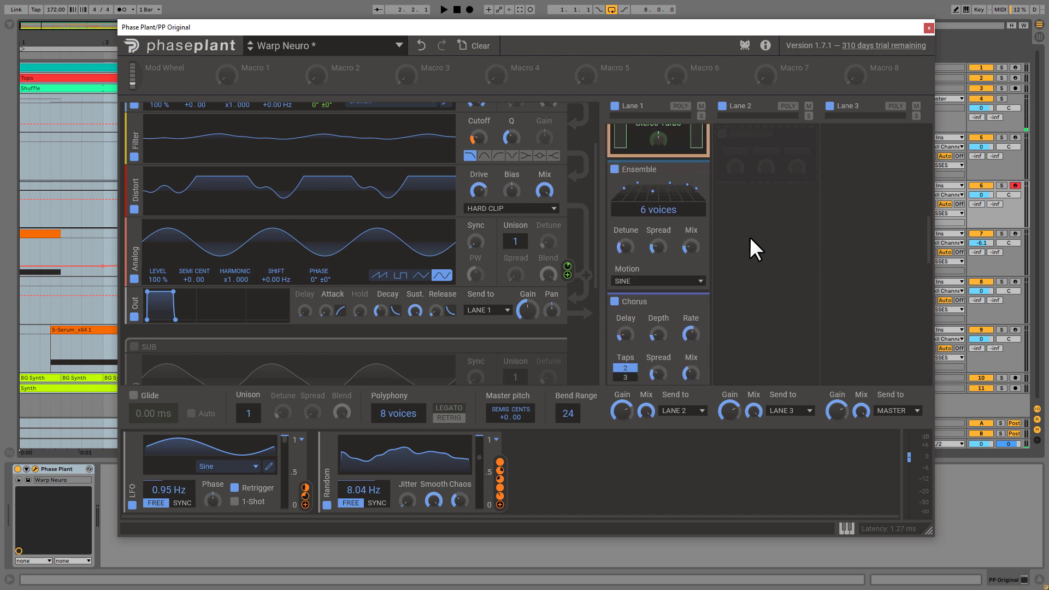
{"action": "scroll", "coordinate": [749, 249], "scroll_direction": "down", "scroll_amount": 3}
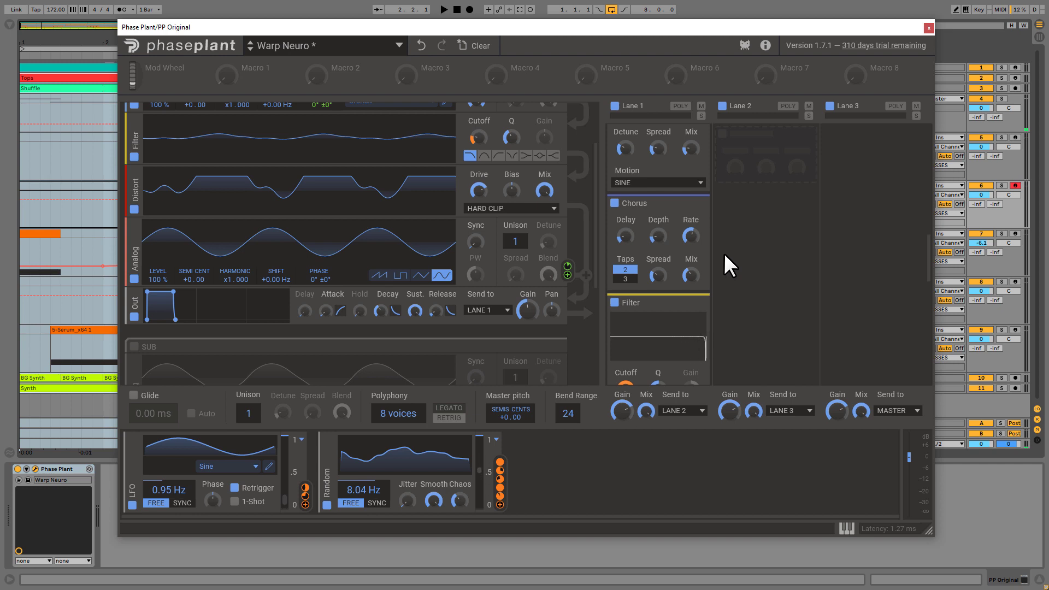
{"action": "scroll", "coordinate": [745, 239], "scroll_direction": "down", "scroll_amount": 2}
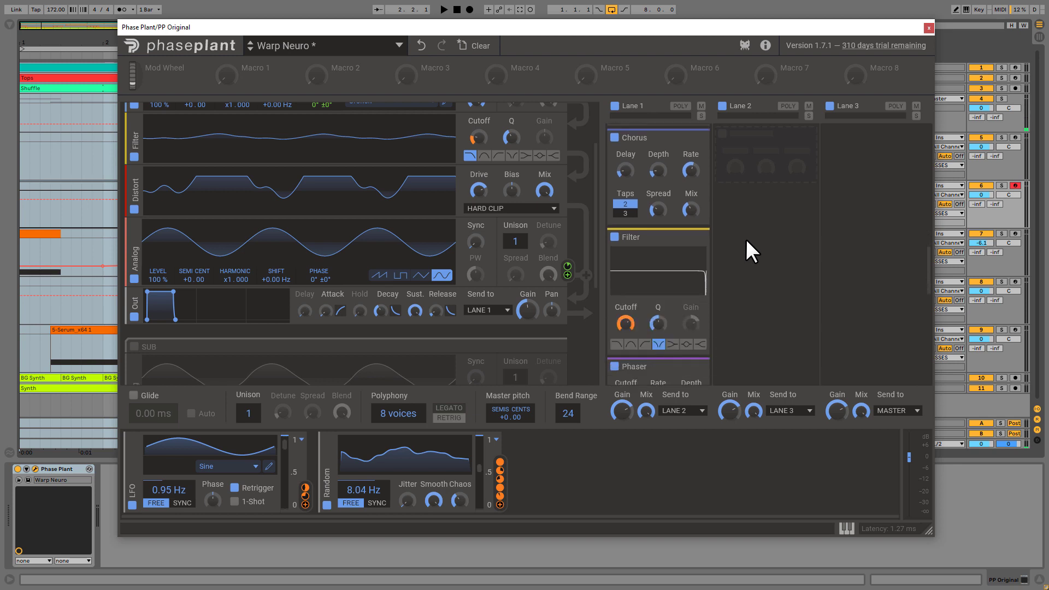
{"action": "scroll", "coordinate": [746, 238], "scroll_direction": "down", "scroll_amount": 1}
{"action": "scroll", "coordinate": [744, 245], "scroll_direction": "down", "scroll_amount": 1}
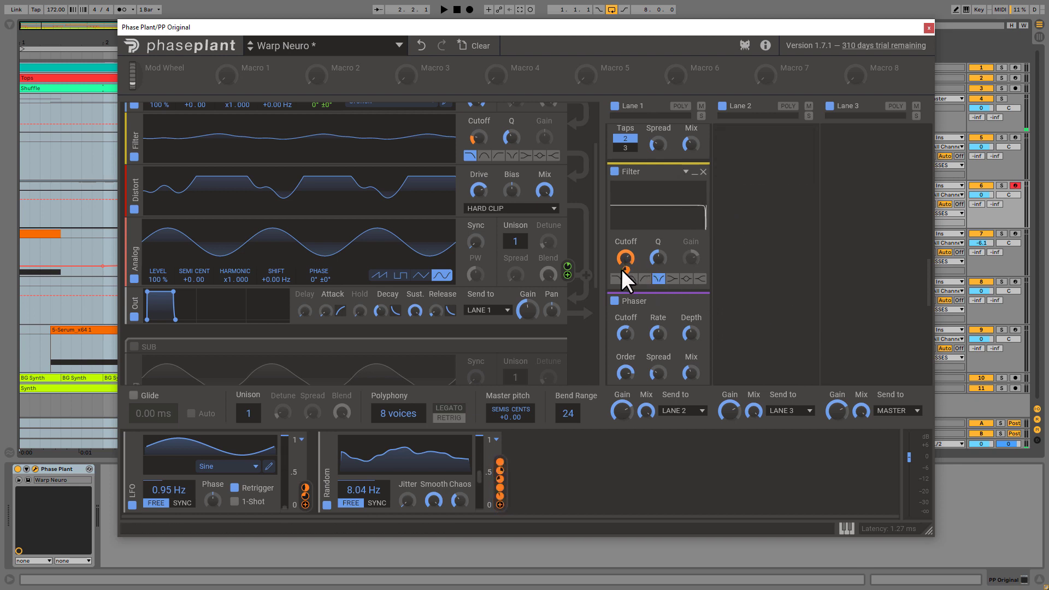
{"action": "scroll", "coordinate": [745, 297], "scroll_direction": "down", "scroll_amount": 2}
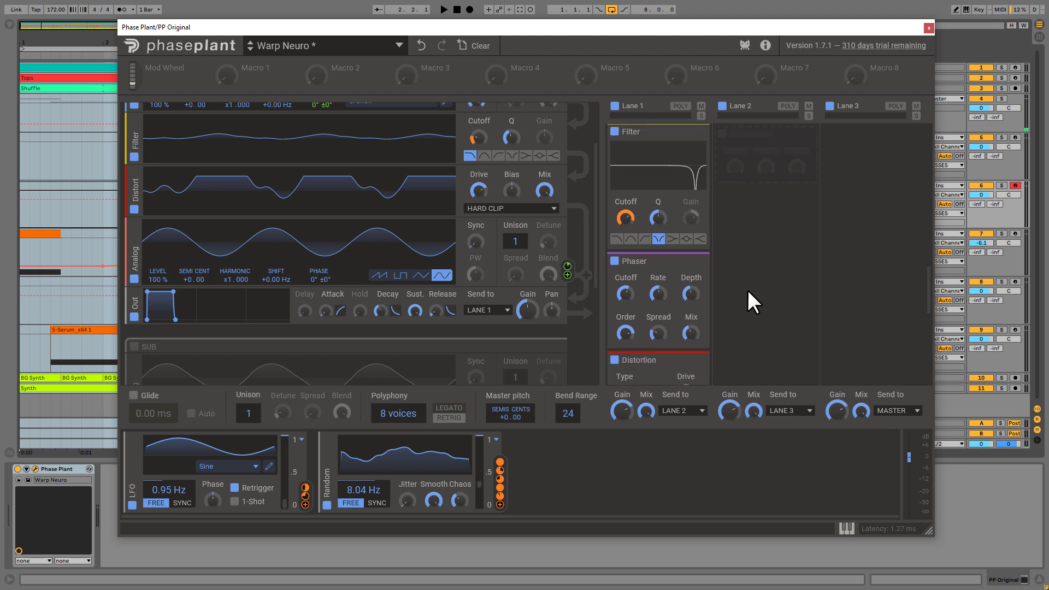
{"action": "scroll", "coordinate": [745, 264], "scroll_direction": "down", "scroll_amount": 2}
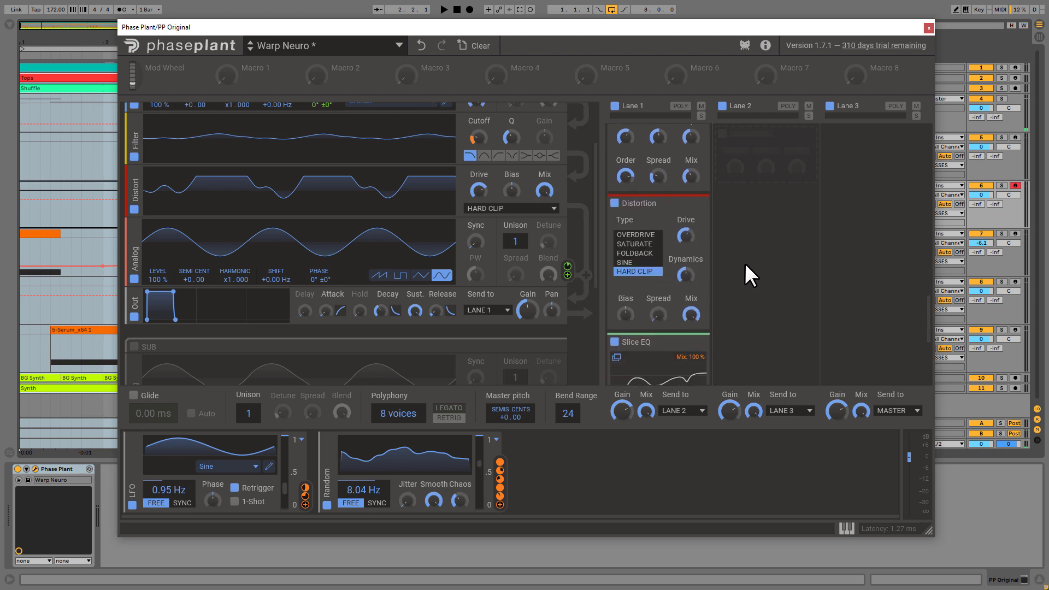
{"action": "scroll", "coordinate": [711, 249], "scroll_direction": "down", "scroll_amount": 3}
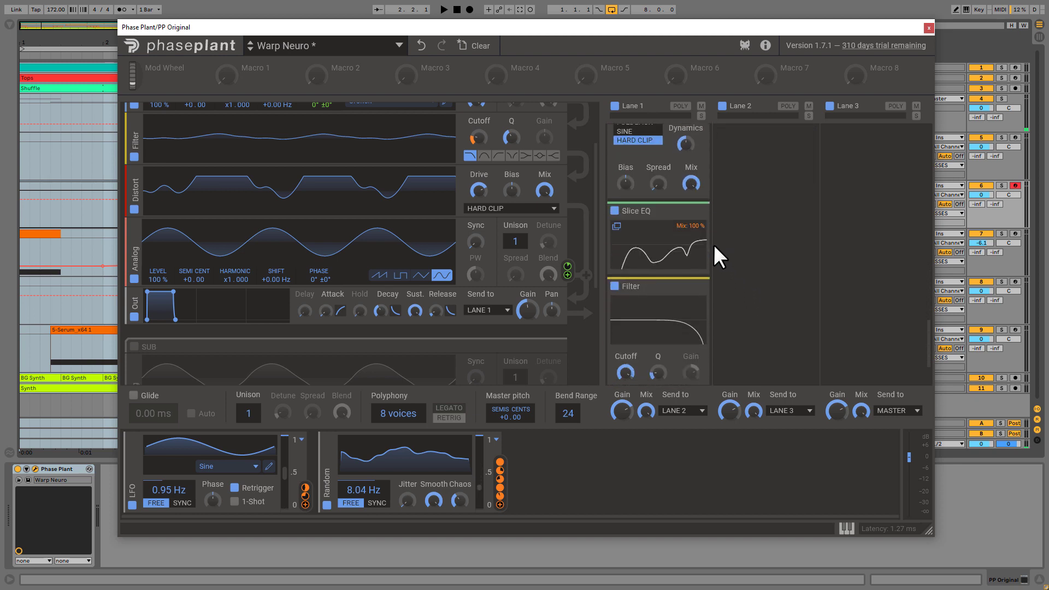
Open Lane 1's Slice EQ editor, examine its band points and Mix modulation, close it and check the final Filter
{"action": "left_click", "coordinate": [627, 241]}
{"action": "left_click_drag", "start_coordinate": [493, 298], "coordinate": [482, 262]}
{"action": "mouse_move", "coordinate": [374, 298]}
{"action": "left_mouse_down"}
{"action": "mouse_move", "coordinate": [360, 262]}
{"action": "mouse_move", "coordinate": [359, 296]}
{"action": "left_mouse_up"}
{"action": "left_click_drag", "start_coordinate": [482, 262], "coordinate": [483, 299]}
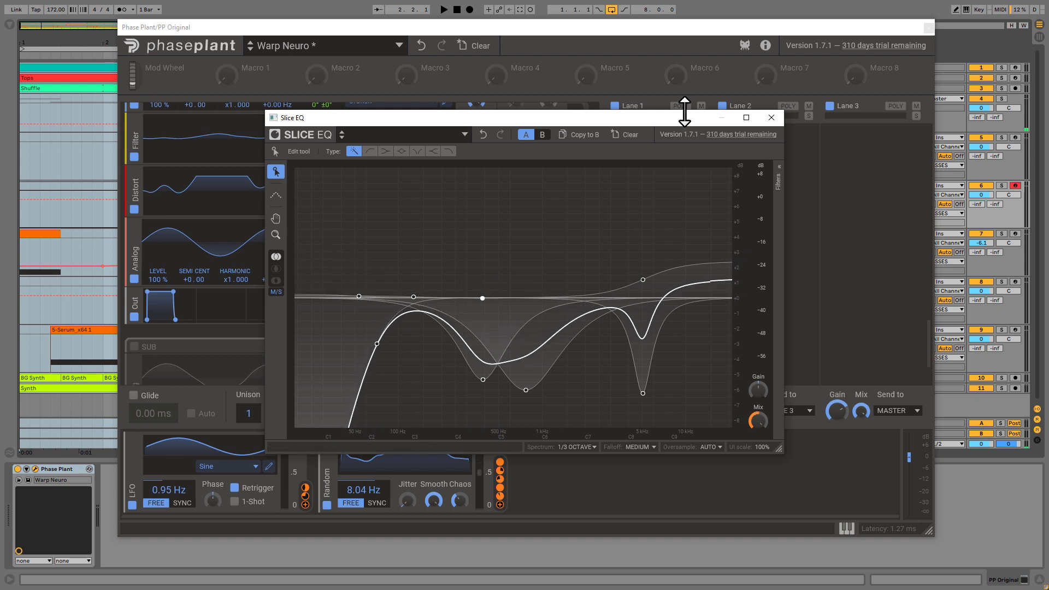
{"action": "mouse_move", "coordinate": [756, 432]}
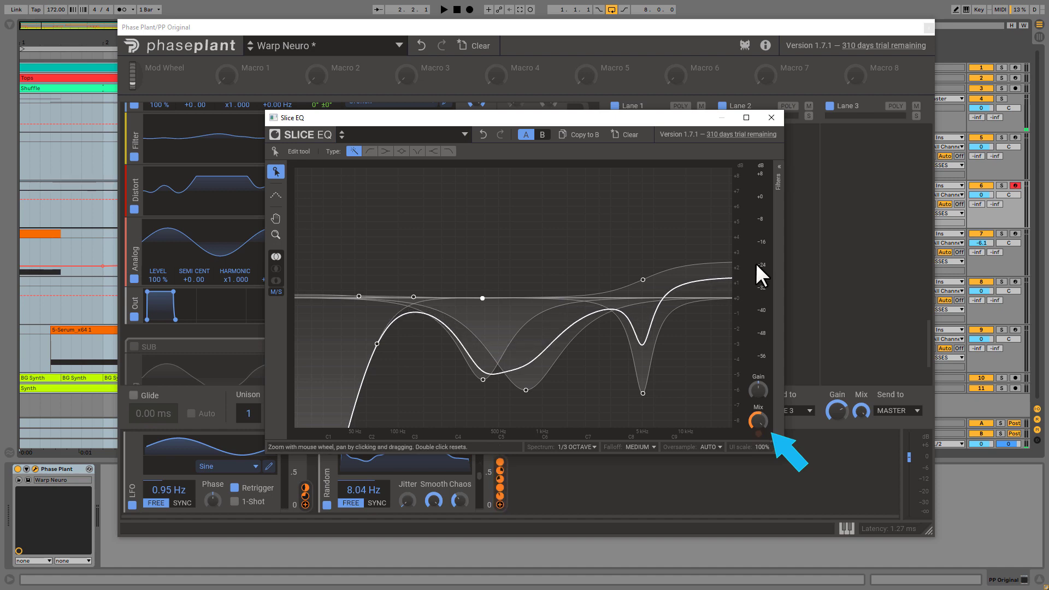
{"action": "left_click", "coordinate": [768, 119]}
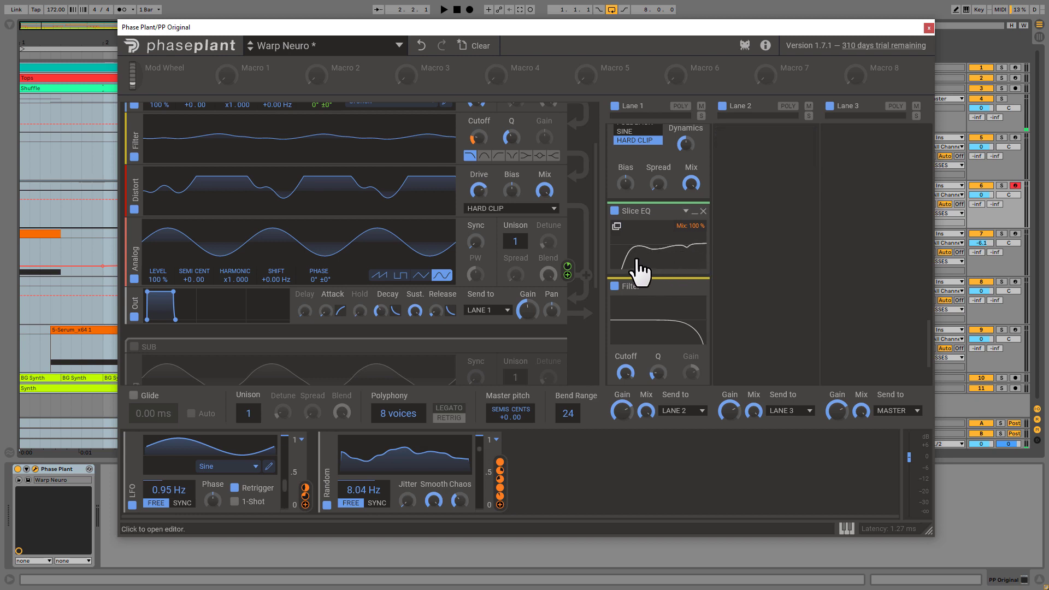
{"action": "scroll", "coordinate": [727, 246], "scroll_direction": "down", "scroll_amount": 2}
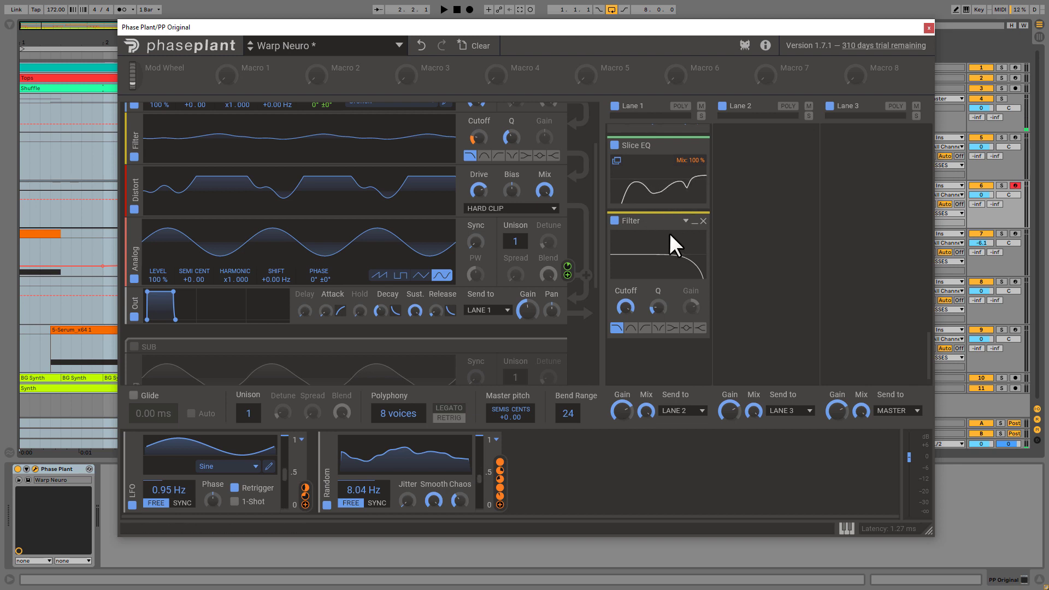
Close the Warp Neuro window, open the PP Resample track's Phase Plant and check where Sampler is offered among the generators
{"action": "left_click", "coordinate": [926, 31]}
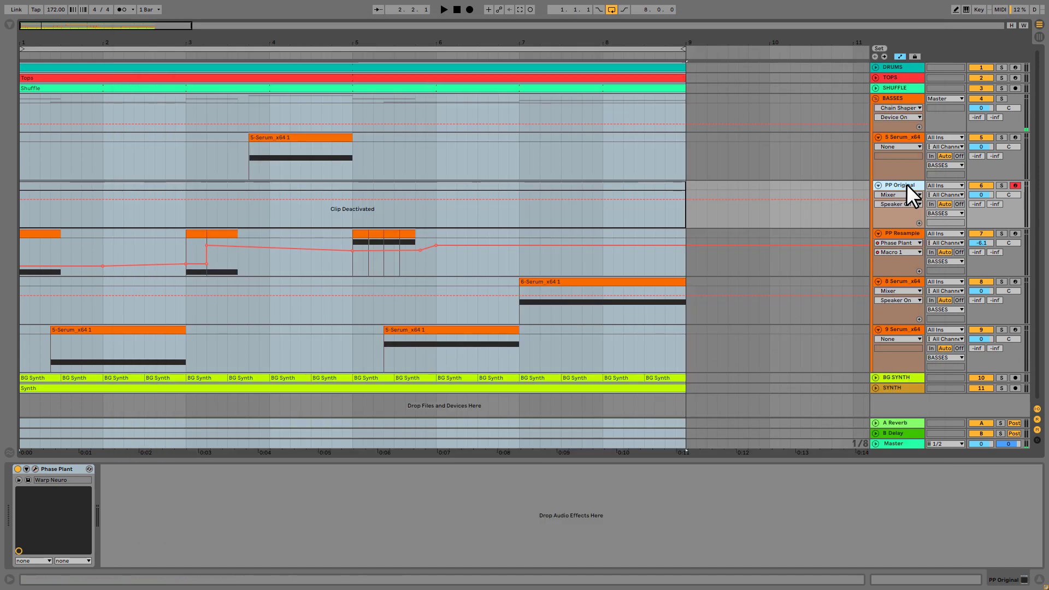
{"action": "left_click", "coordinate": [912, 235]}
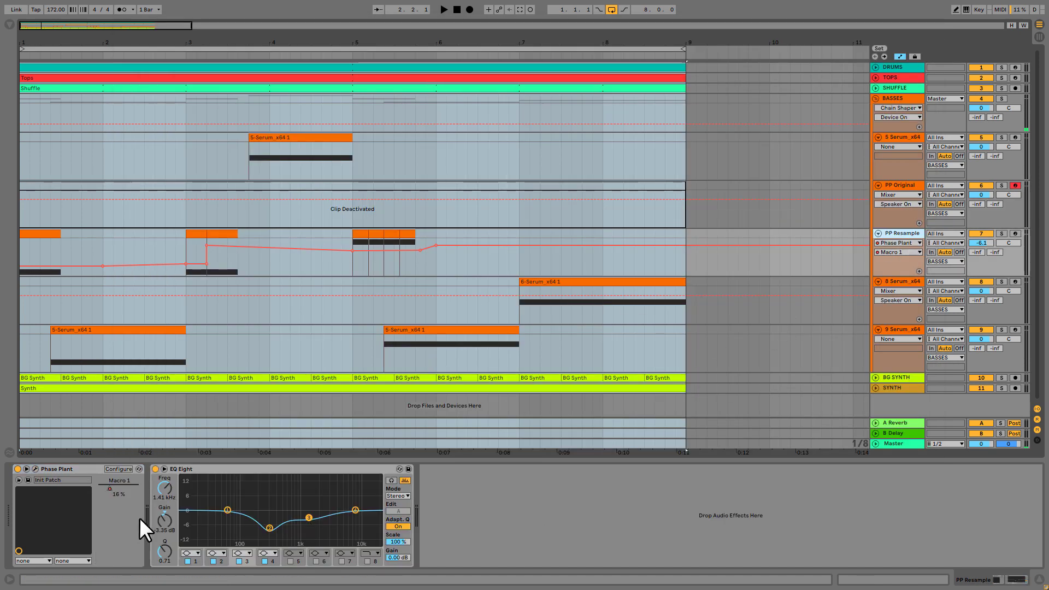
{"action": "left_click", "coordinate": [36, 468]}
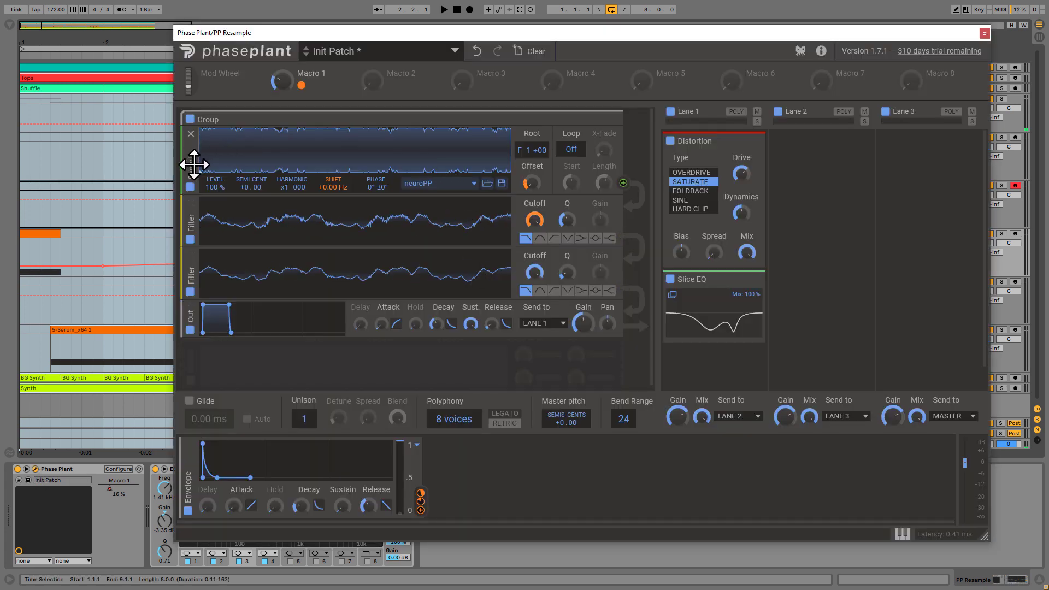
{"action": "left_click", "coordinate": [284, 364]}
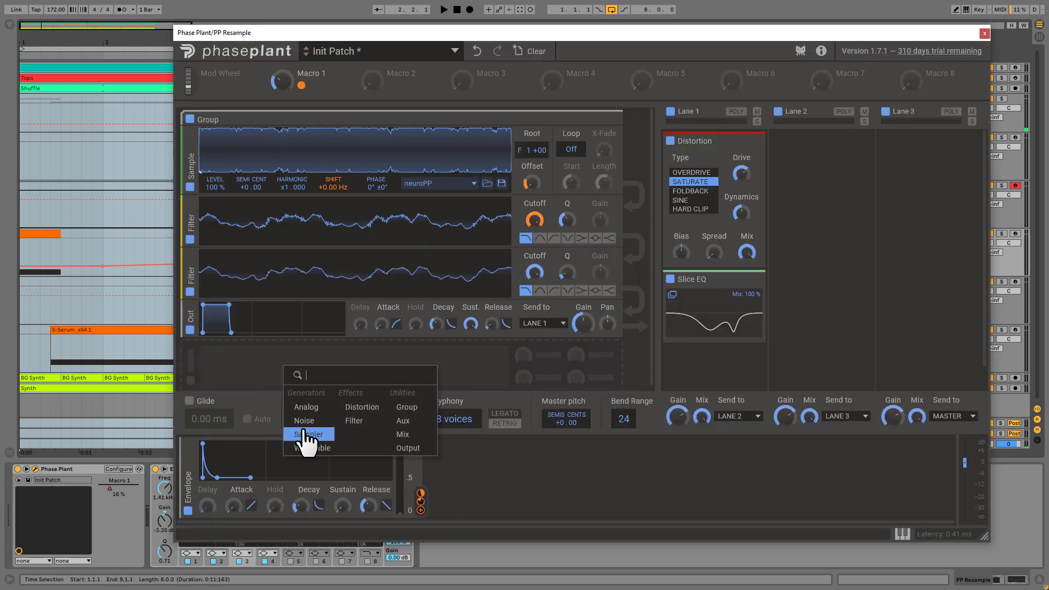
{"action": "left_click", "coordinate": [654, 195]}
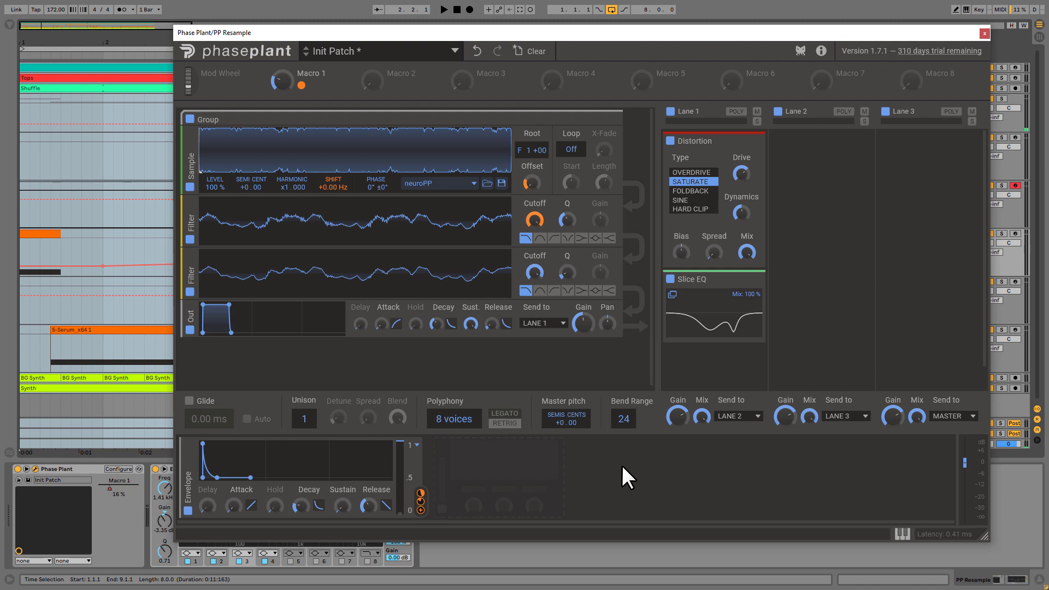
Record-arm the PP Resample track and try the Envelope's frequency modulation of the sampler's Shift at 49% before lowering it again
{"action": "mouse_move", "coordinate": [421, 494]}
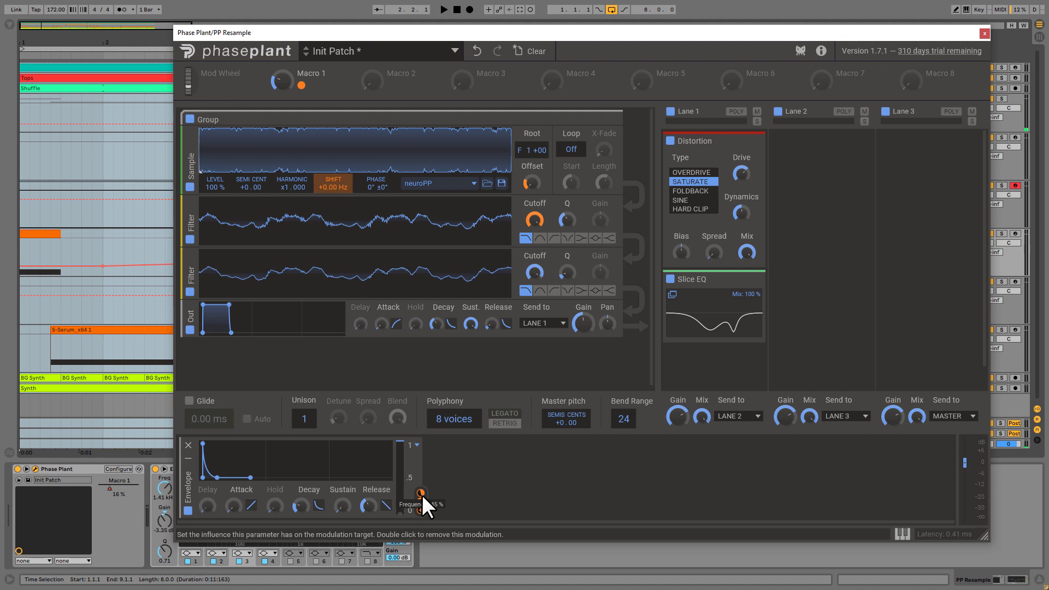
{"action": "left_click", "coordinate": [1017, 233]}
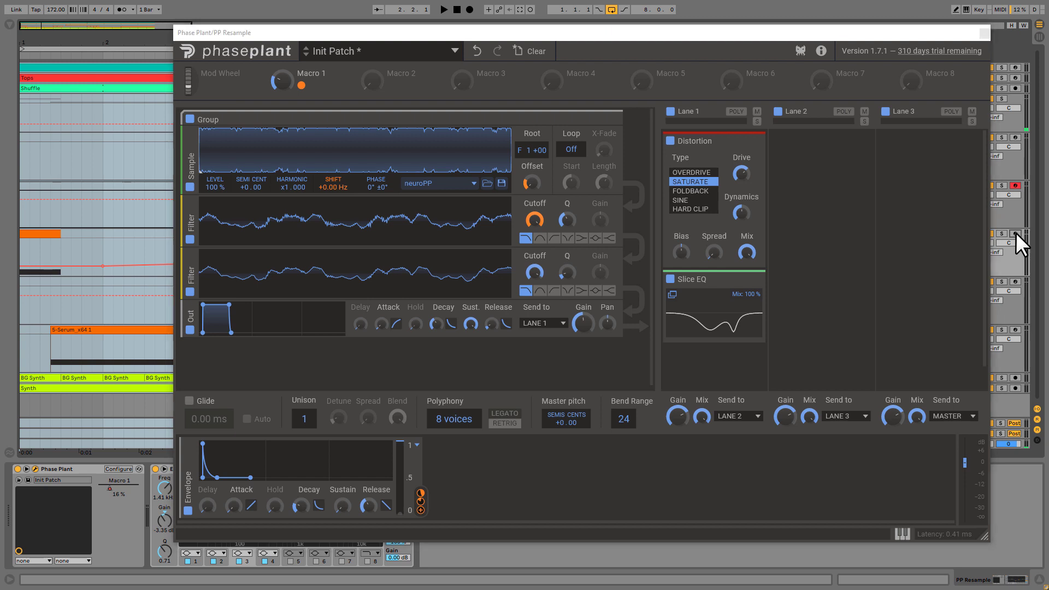
{"action": "mouse_move", "coordinate": [420, 493]}
{"action": "left_mouse_down"}
{"action": "mouse_move", "coordinate": [420, 526]}
{"action": "mouse_move", "coordinate": [421, 482]}
{"action": "left_mouse_up"}
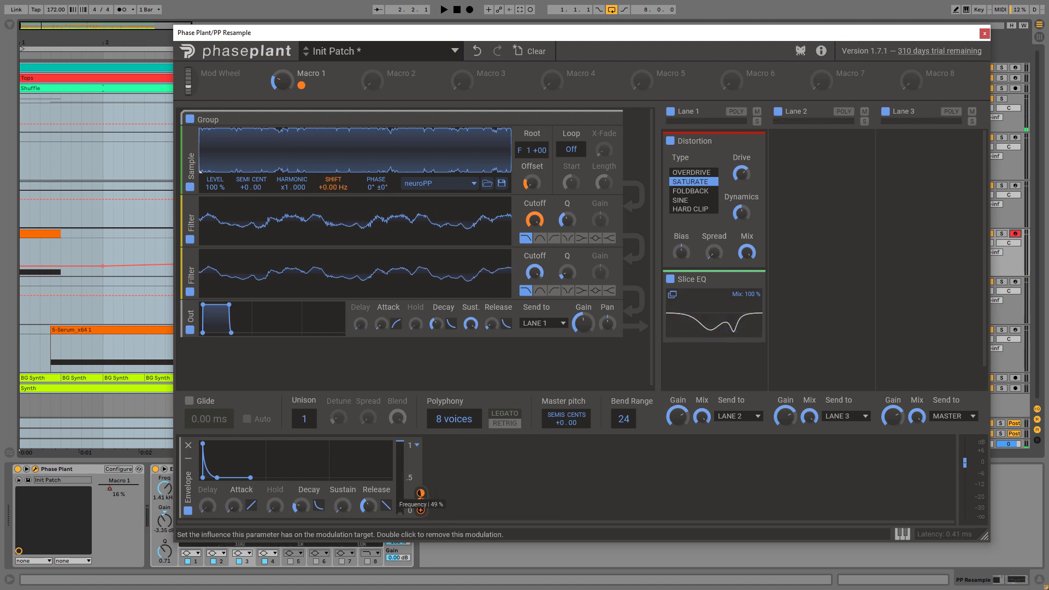
{"action": "mouse_move", "coordinate": [421, 482]}
{"action": "left_mouse_down"}
{"action": "mouse_move", "coordinate": [421, 471]}
{"action": "mouse_move", "coordinate": [421, 494]}
{"action": "left_mouse_up"}
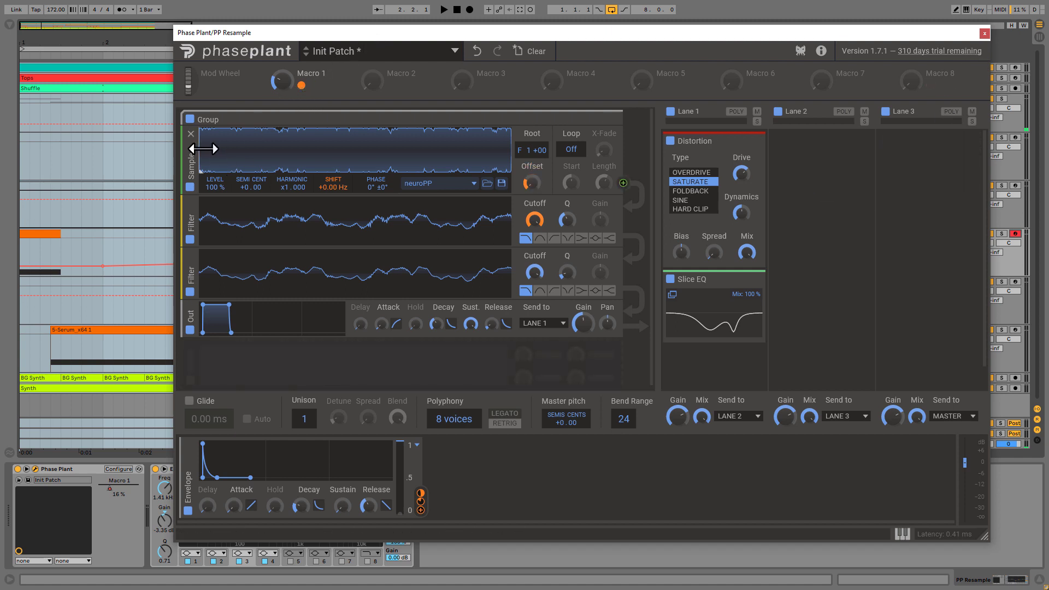
{"action": "mouse_move", "coordinate": [216, 148]}
{"action": "left_mouse_down"}
{"action": "mouse_move", "coordinate": [315, 148]}
{"action": "mouse_move", "coordinate": [197, 159]}
{"action": "left_mouse_up"}
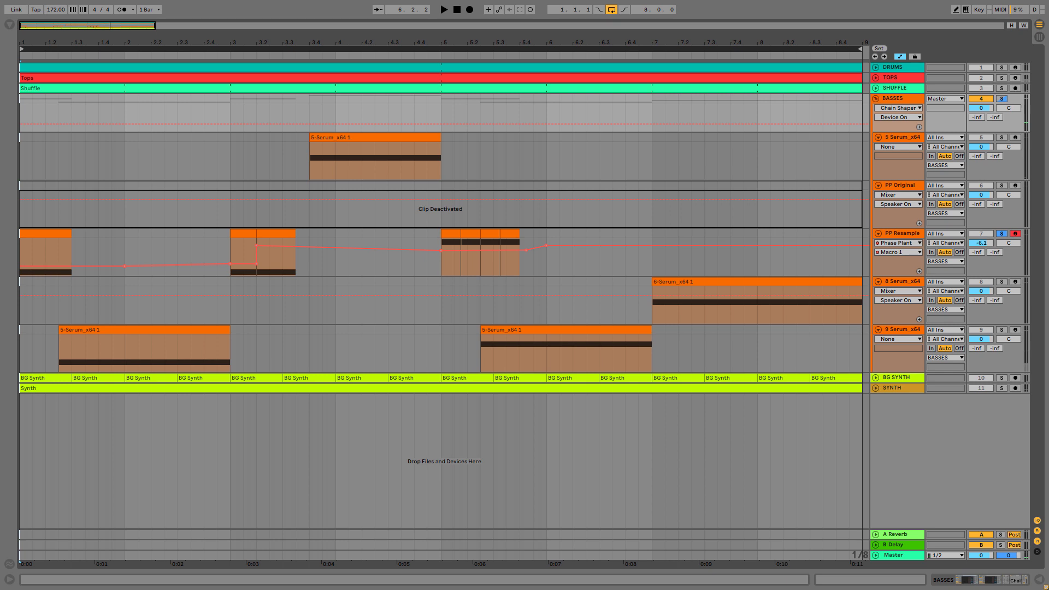
Play back the arrangement with the BASSES group and PP Resample track soloed
{"action": "left_click", "coordinate": [442, 10]}
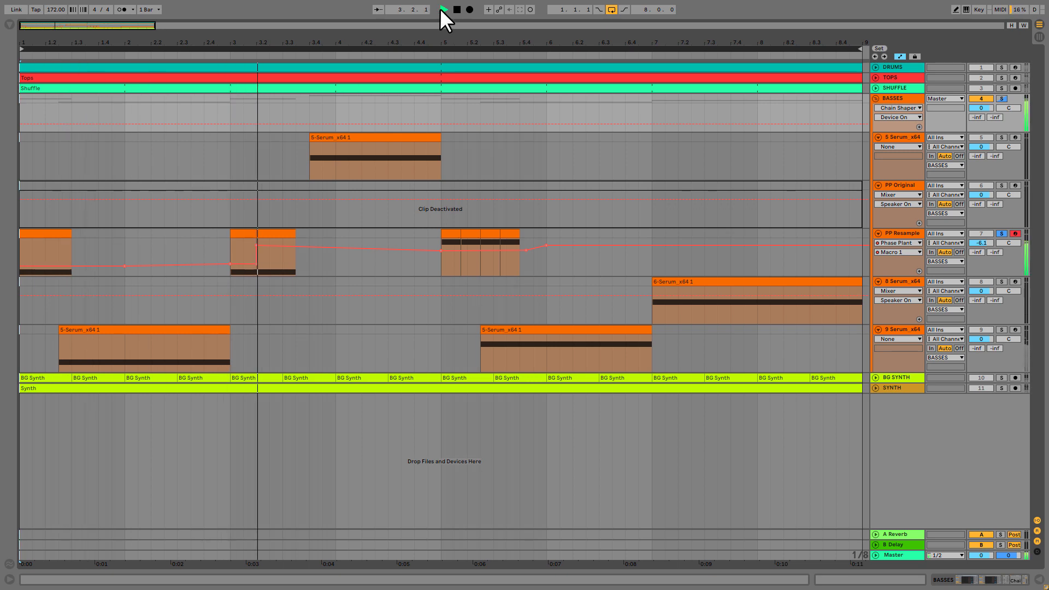